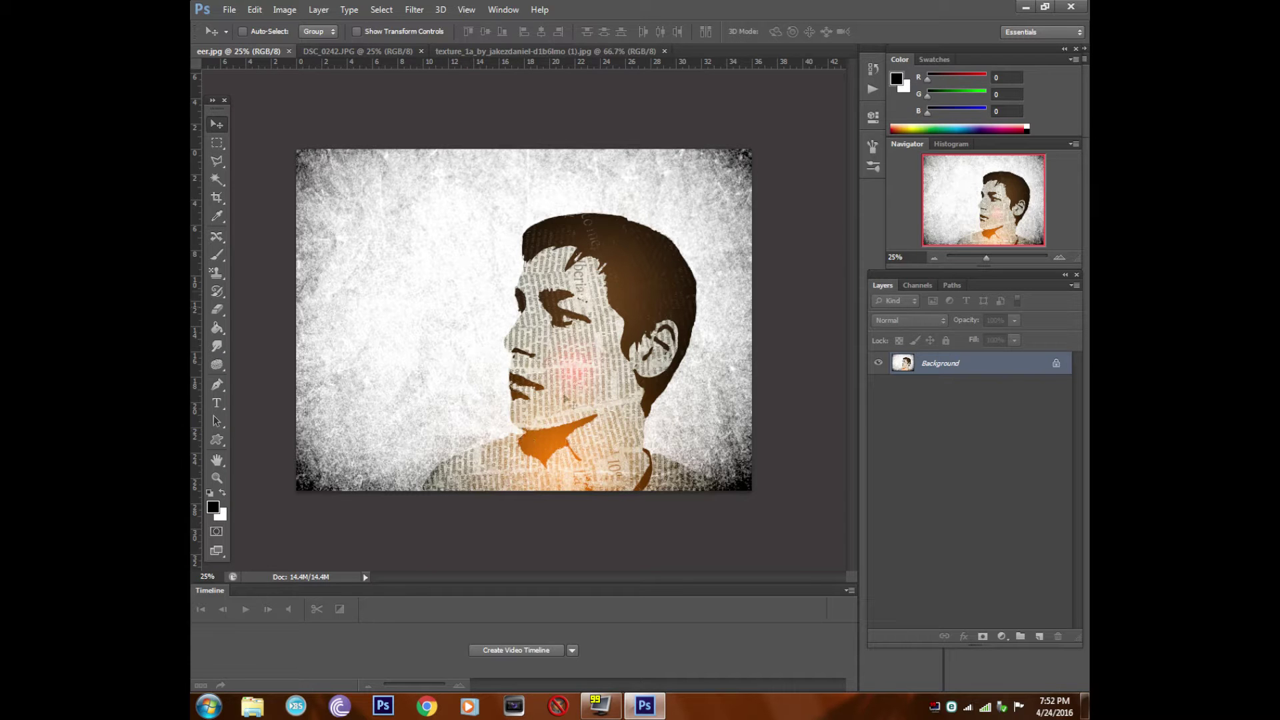
# Review the texture and eer.jpg documents, then browse File > Open to the LUKA (E:) drive and cancel
pyautogui.click(475, 52)
pyautogui.click(237, 52)
pyautogui.click(228, 9)
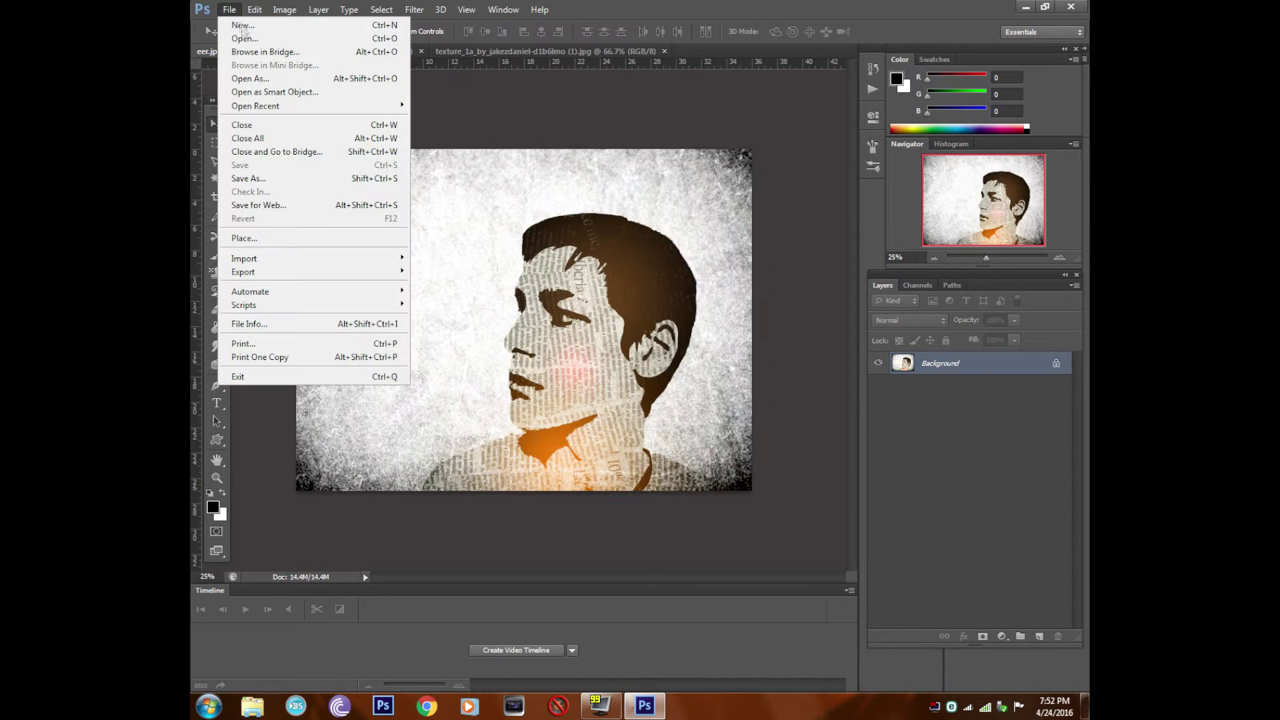
pyautogui.click(244, 38)
pyautogui.click(233, 199)
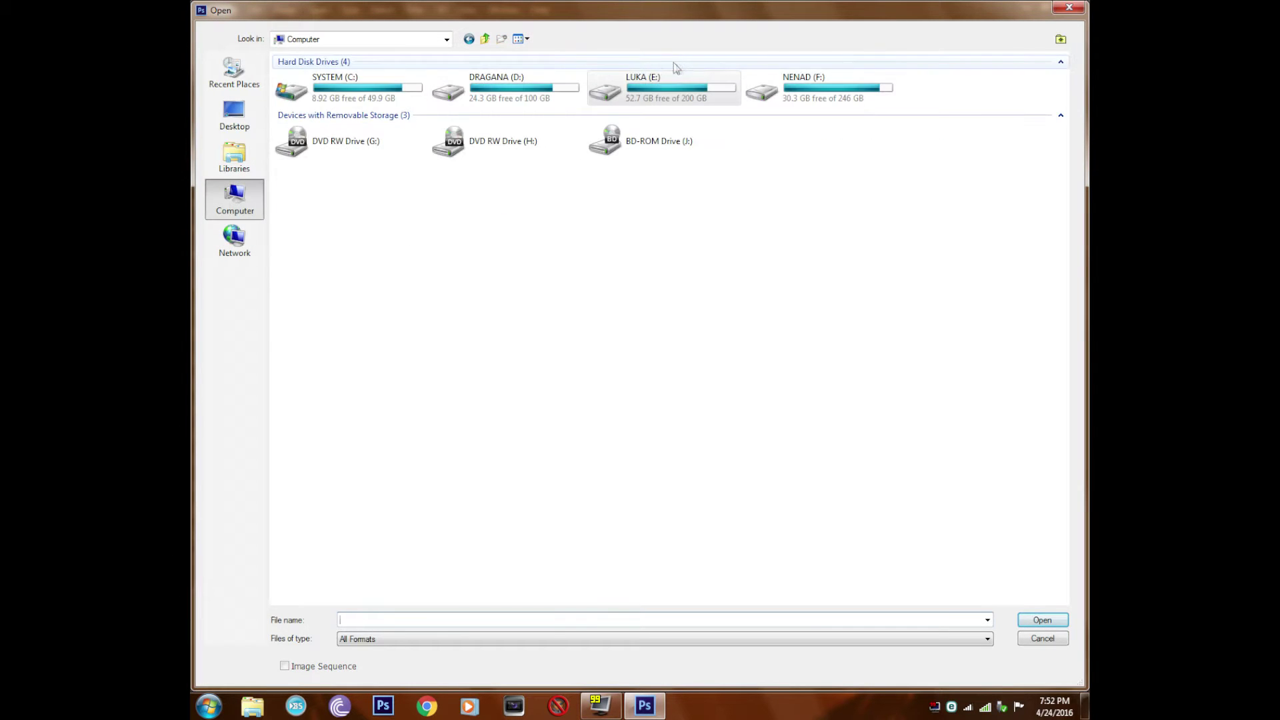
pyautogui.doubleClick(659, 86)
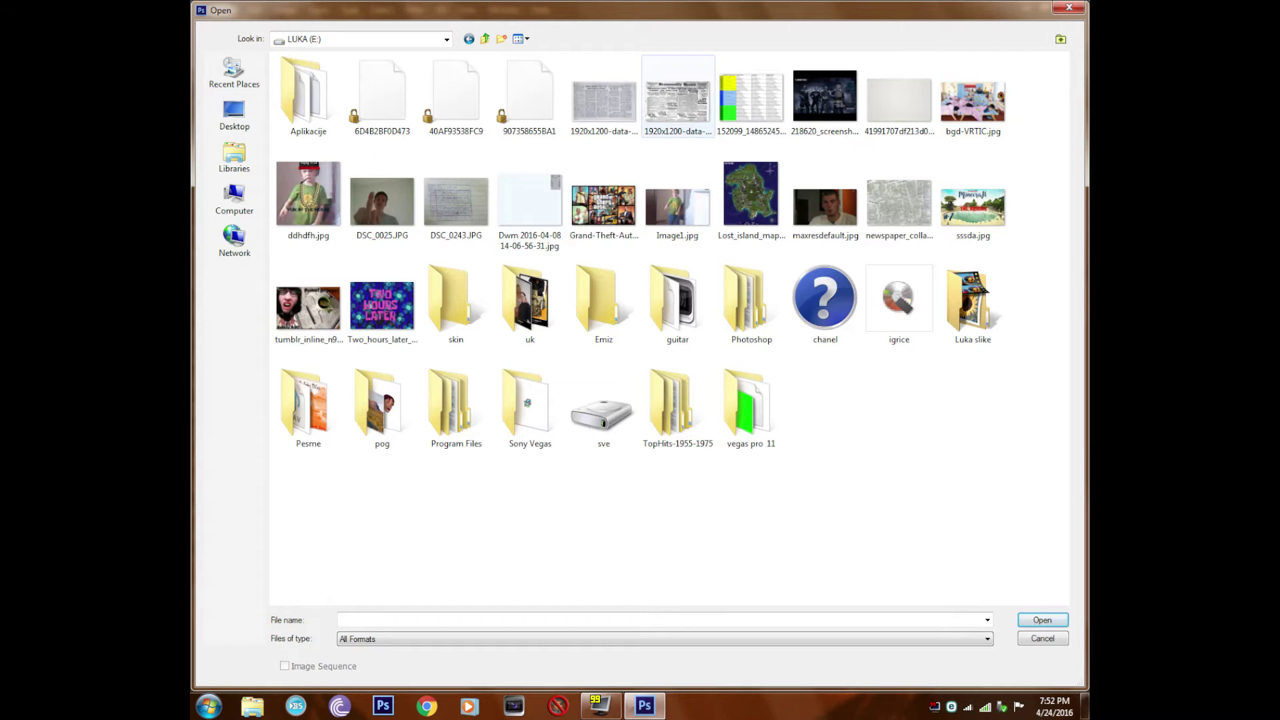
pyautogui.click(1079, 8)
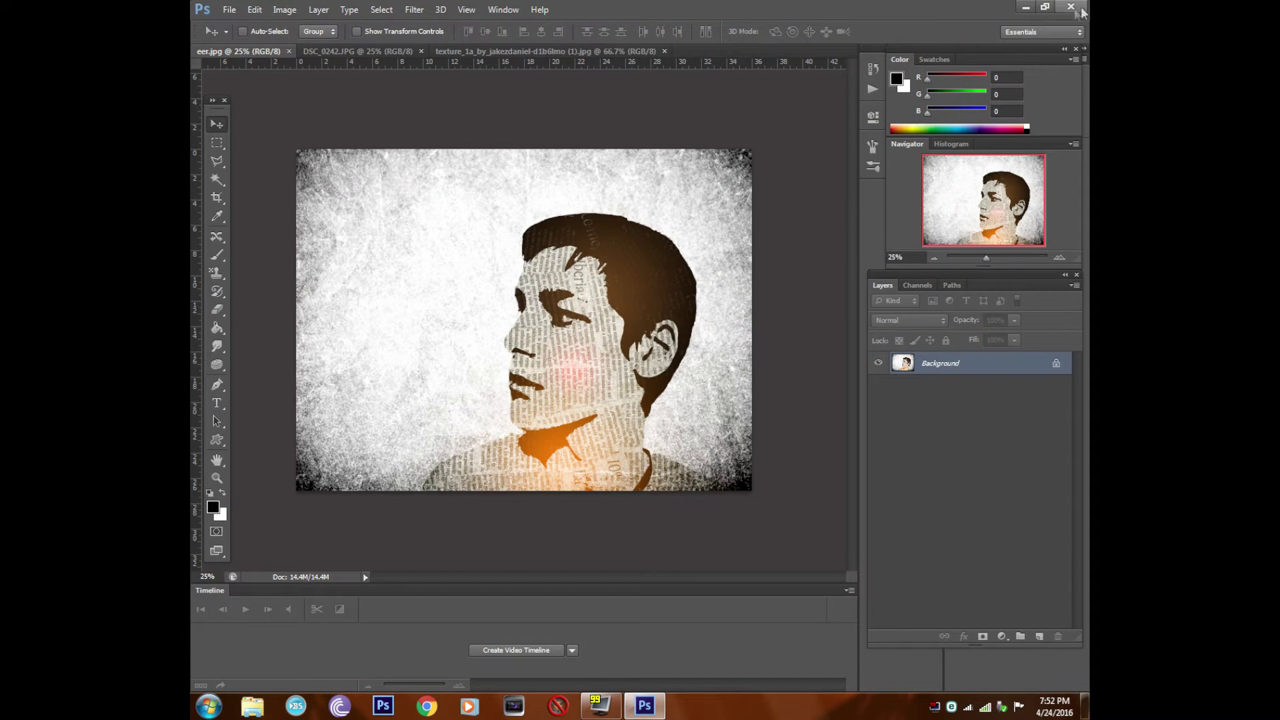
# Bring the DSC_0242.JPG photo to the front after rechecking eer.jpg
pyautogui.click(372, 52)
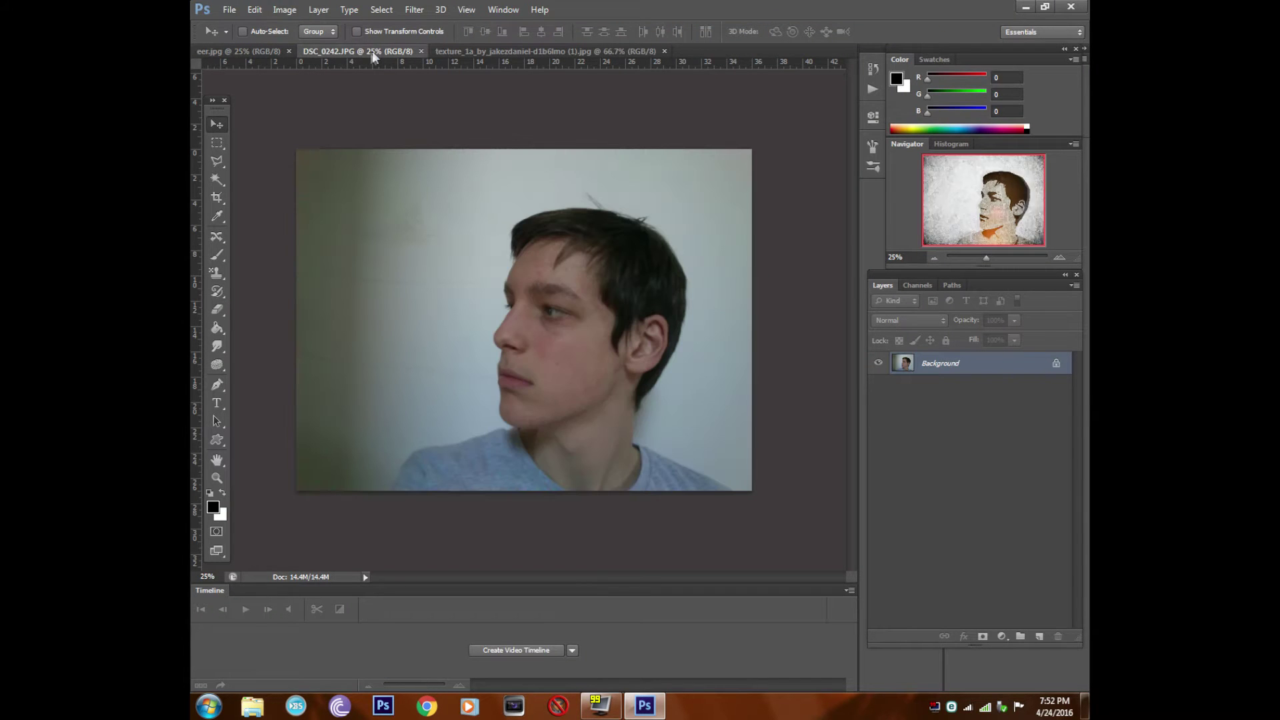
pyautogui.click(266, 54)
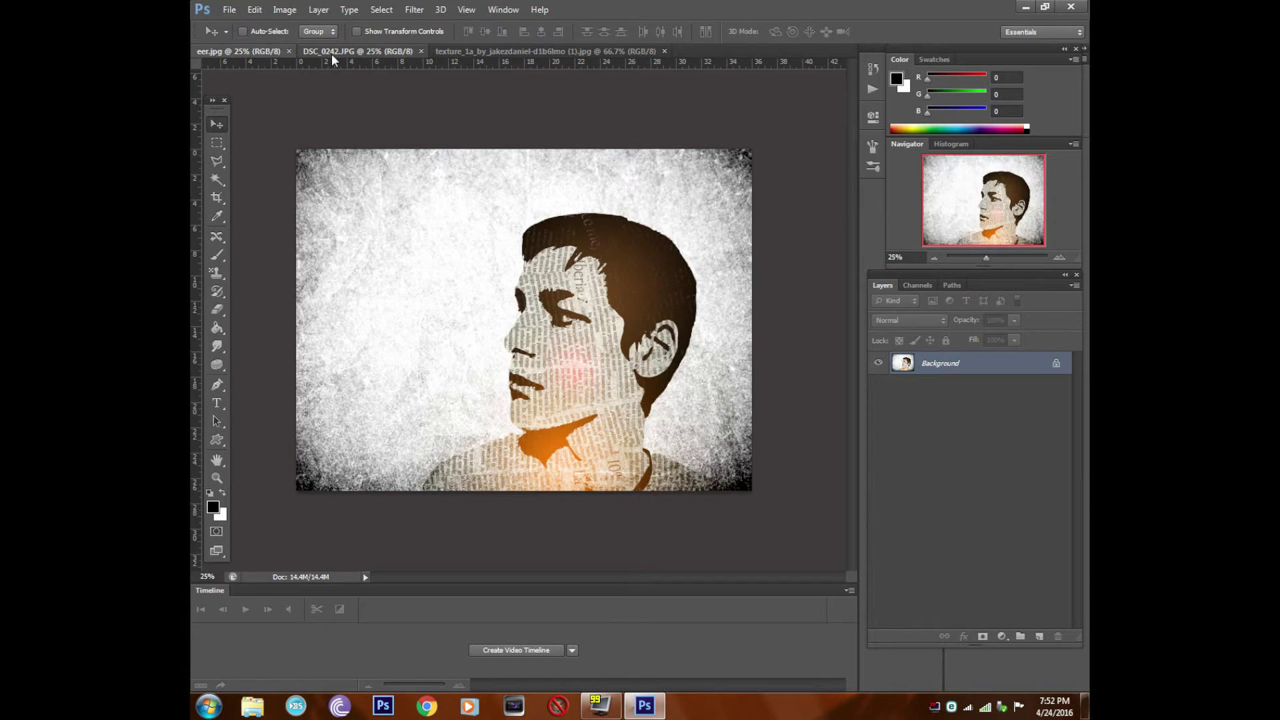
pyautogui.click(331, 53)
# Quick-select the wall left of the face, subtracting the shoulder from the selection
pyautogui.click(216, 178)
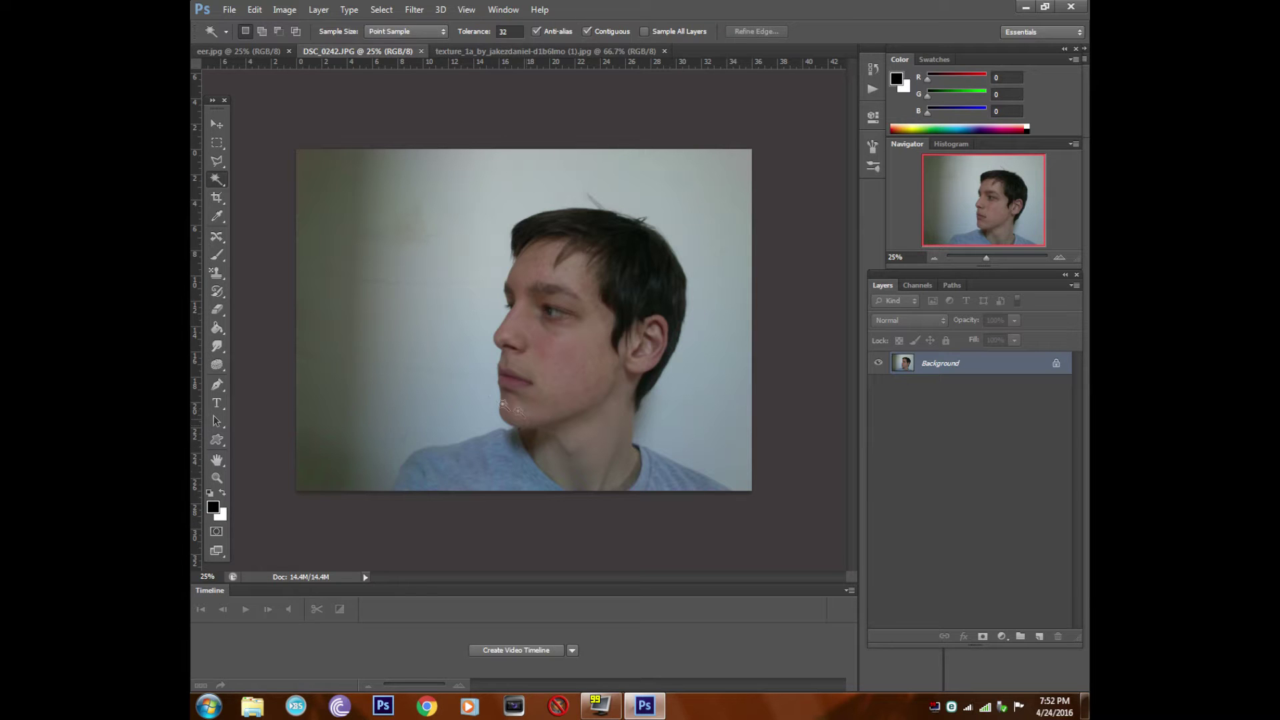
pyautogui.rightClick(216, 184)
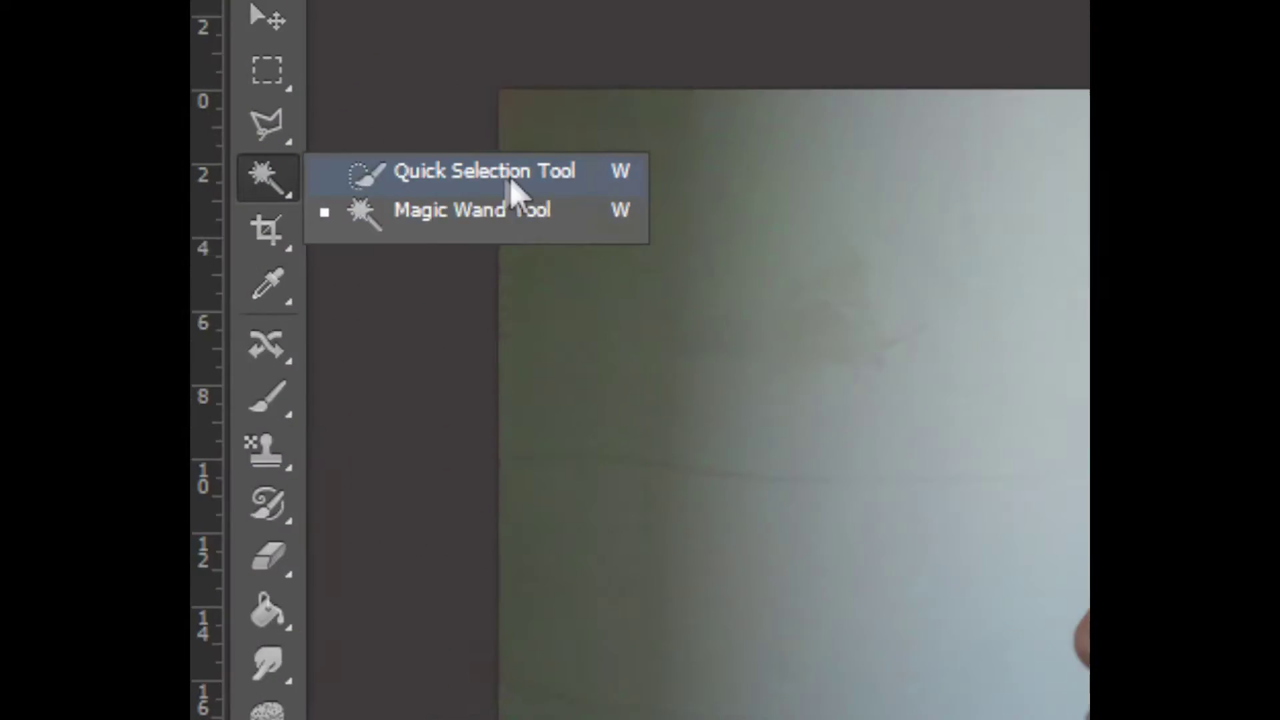
pyautogui.click(304, 180)
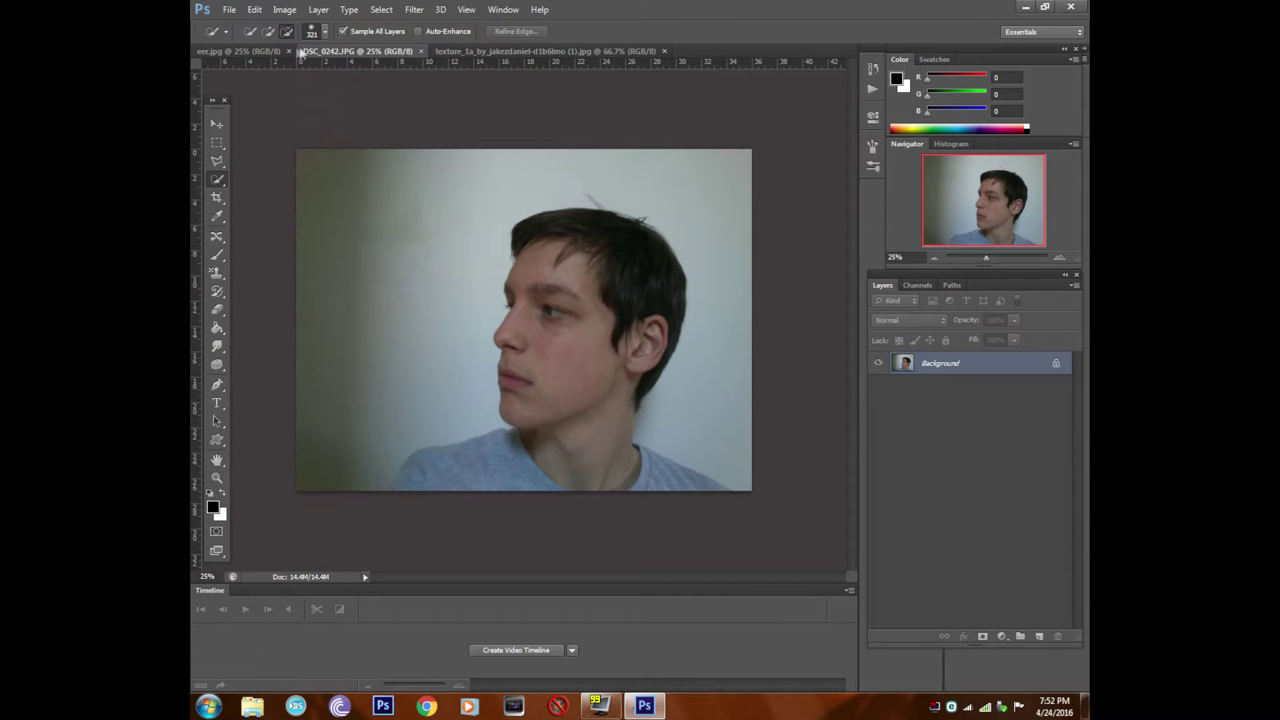
pyautogui.moveTo(337, 384); pyautogui.dragTo(384, 329)
pyautogui.click(287, 31)
pyautogui.moveTo(526, 477); pyautogui.dragTo(423, 480)
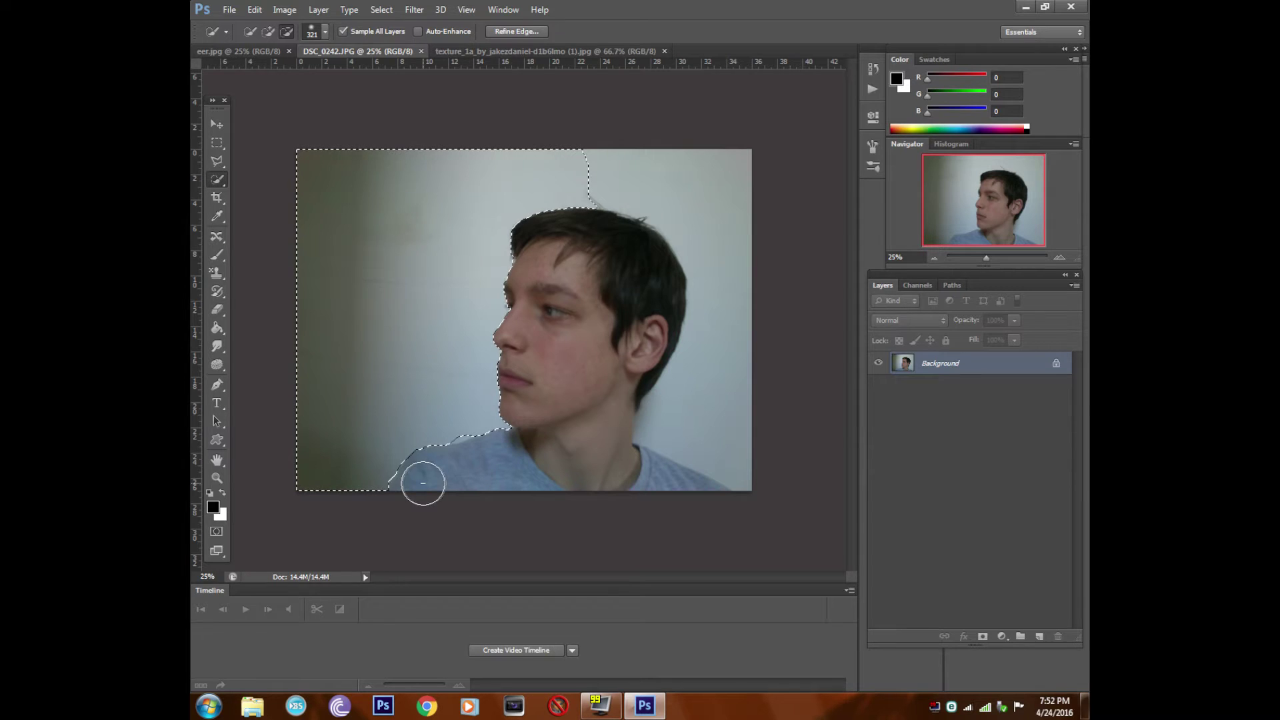
# Unlock the Background layer and delete the selected wall left of the face
pyautogui.hotkey('shift', 'F5')
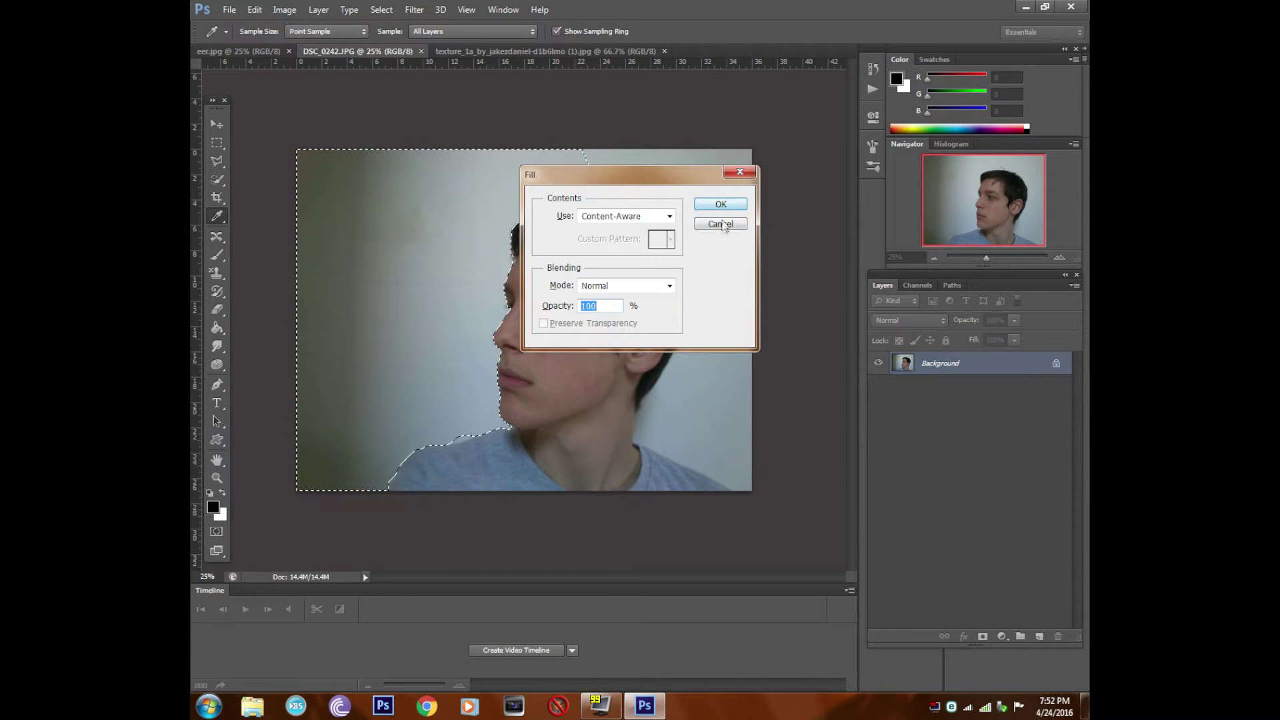
pyautogui.press('Return')
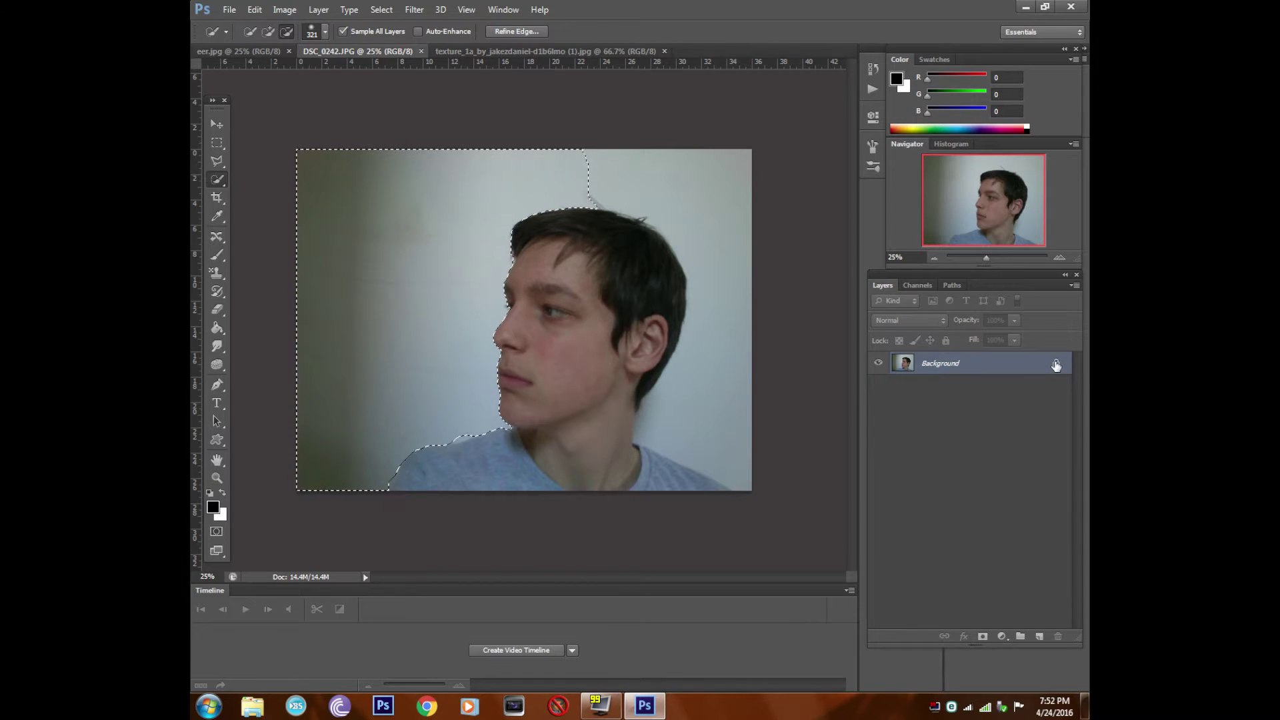
pyautogui.moveTo(1055, 371); pyautogui.dragTo(1059, 641)
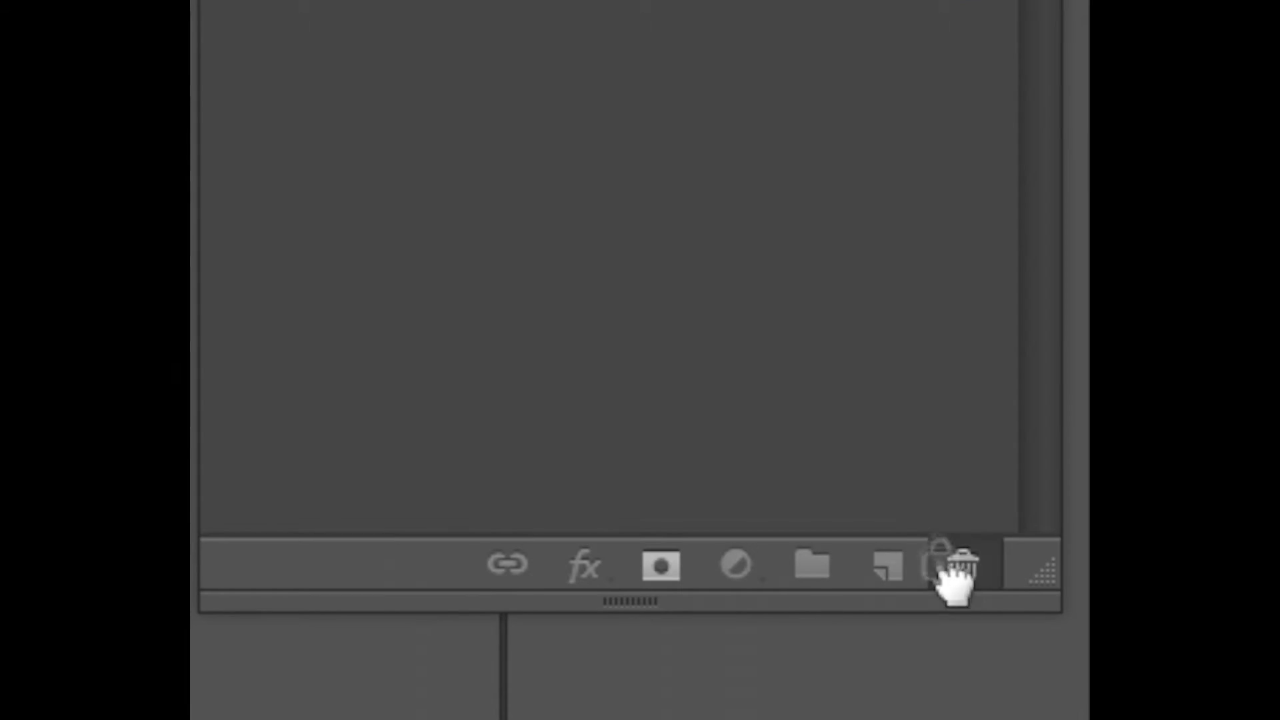
pyautogui.moveTo(965, 587); pyautogui.dragTo(963, 586)
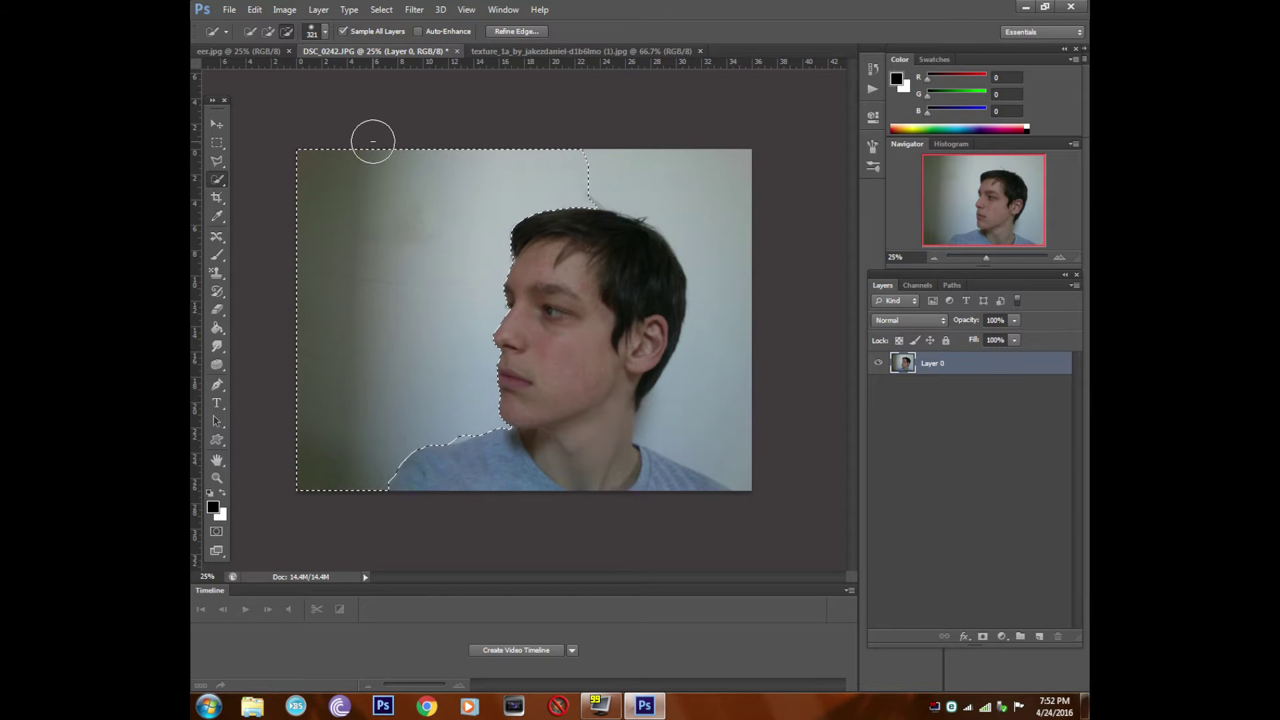
pyautogui.press('Delete')
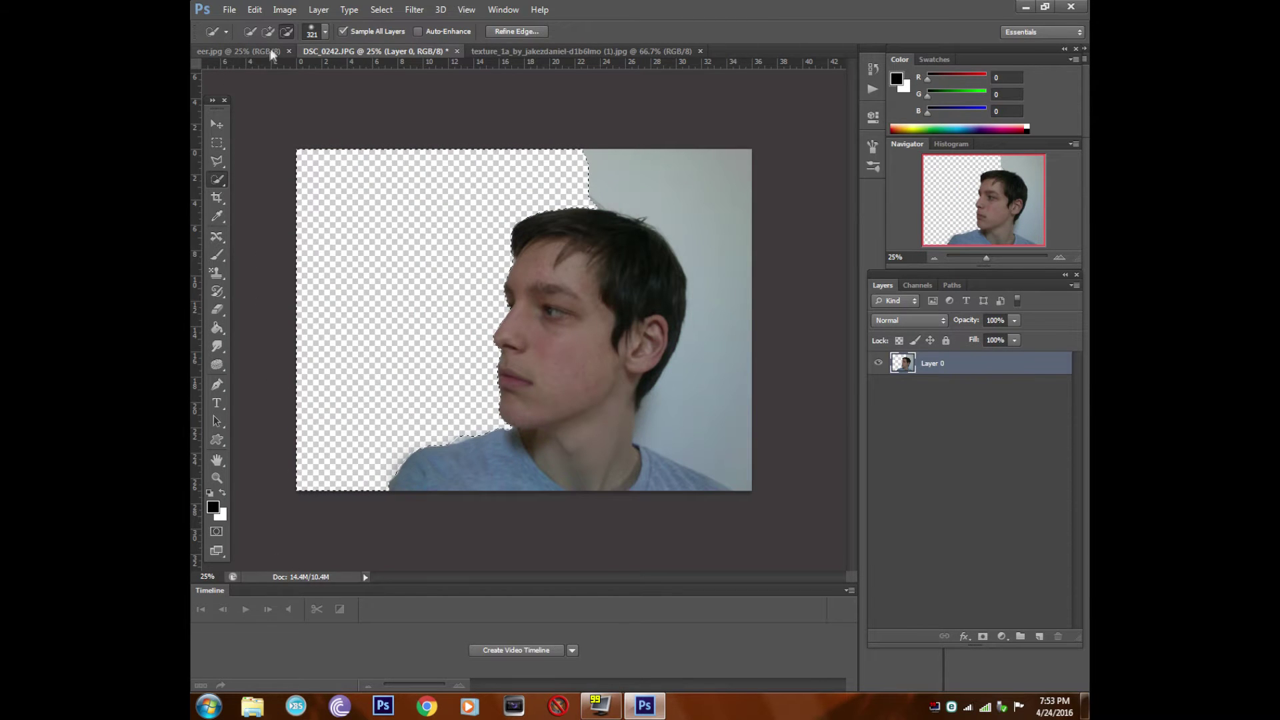
# Select the wall right of the head, excluding the shirt, and delete it
pyautogui.moveTo(709, 219); pyautogui.dragTo(729, 394)
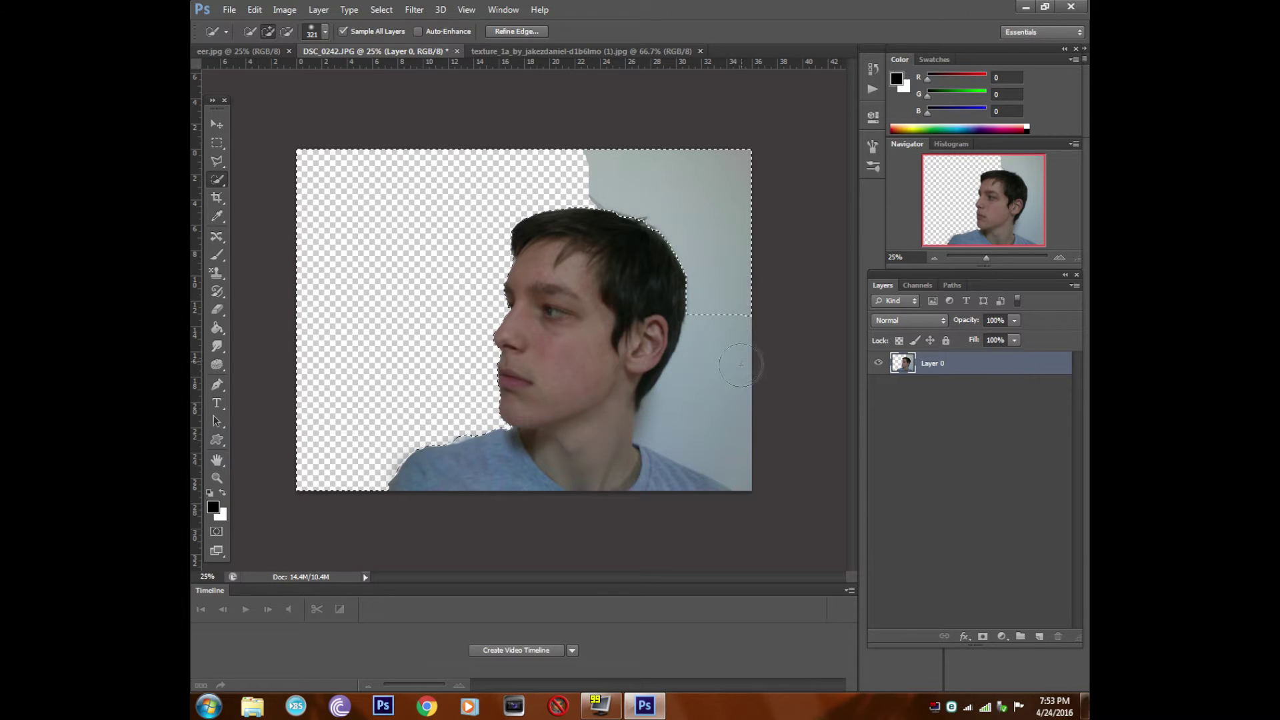
pyautogui.click(287, 31)
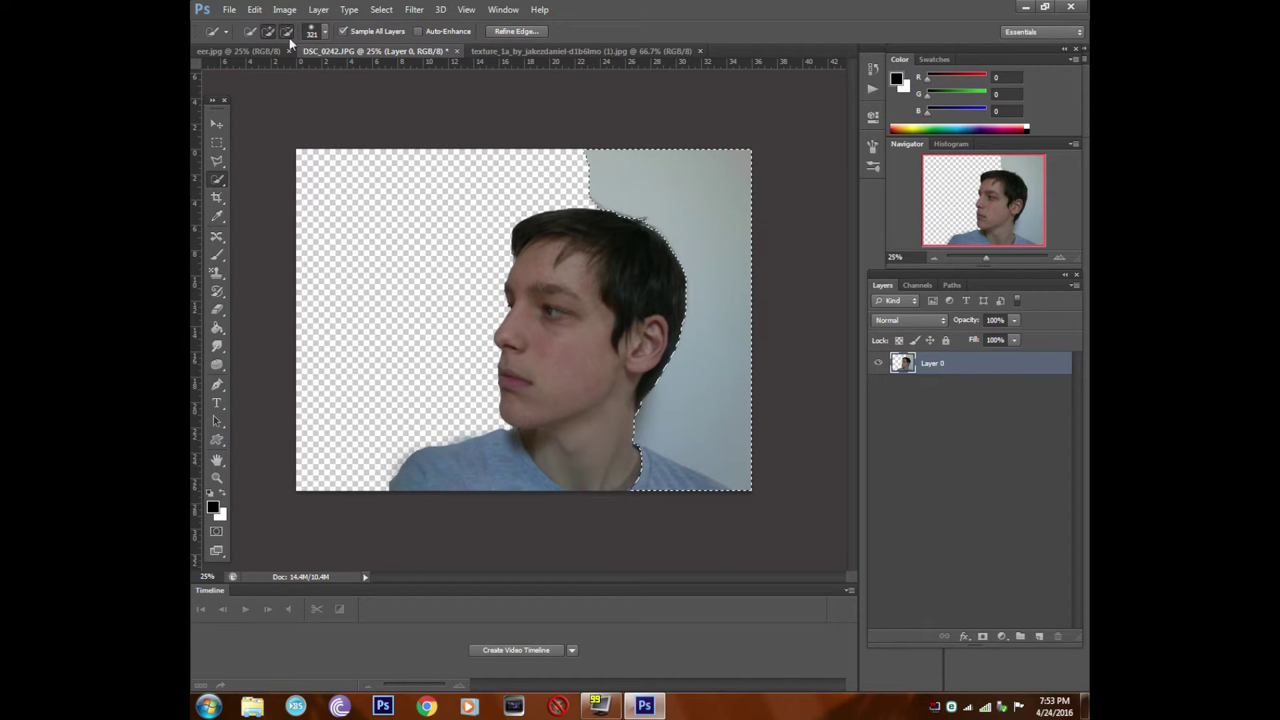
pyautogui.moveTo(652, 481); pyautogui.dragTo(709, 505)
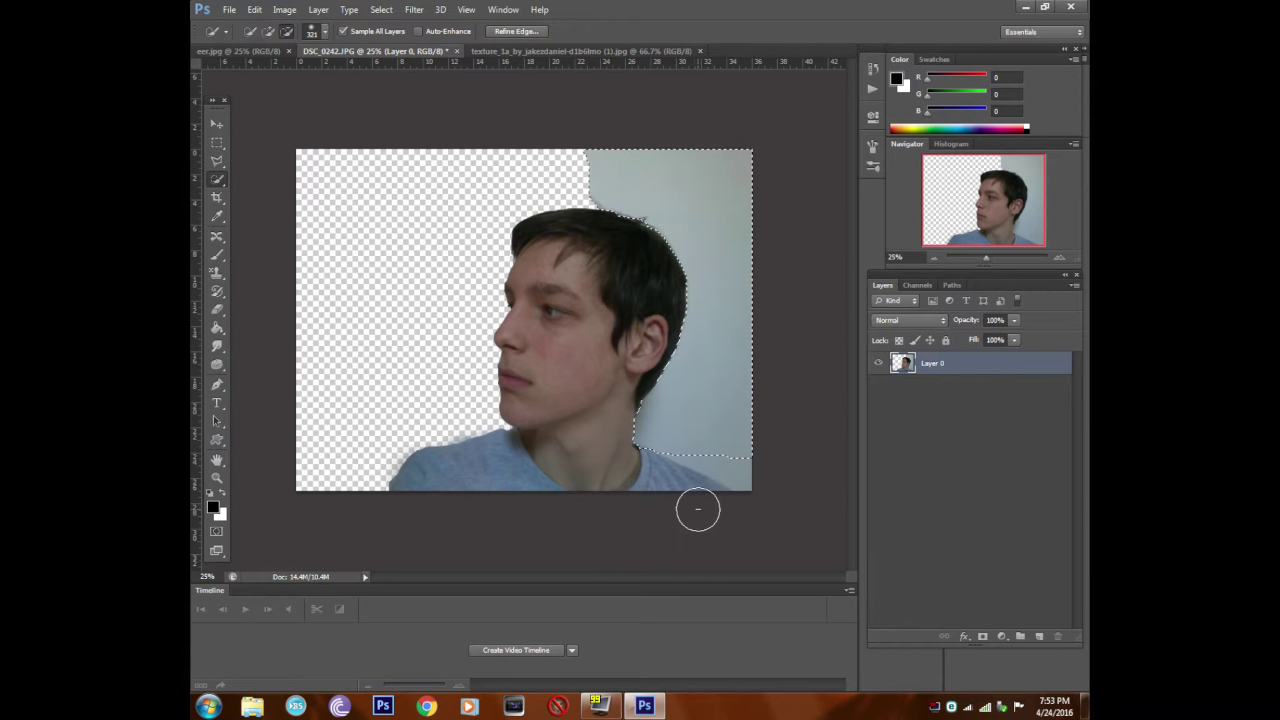
pyautogui.press('Delete')
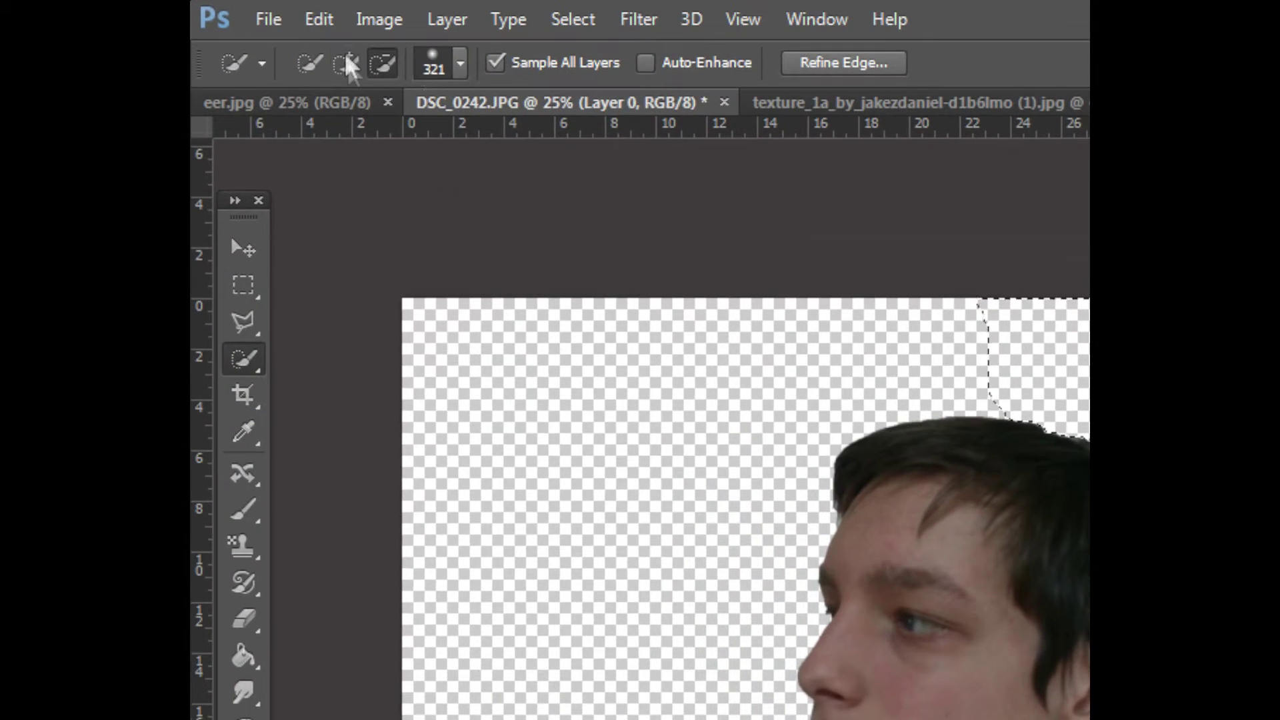
# With an 86 px brush, exclude more shirt and delete the leftover wall at bottom right
pyautogui.click(460, 62)
pyautogui.moveTo(458, 141); pyautogui.dragTo(421, 145)
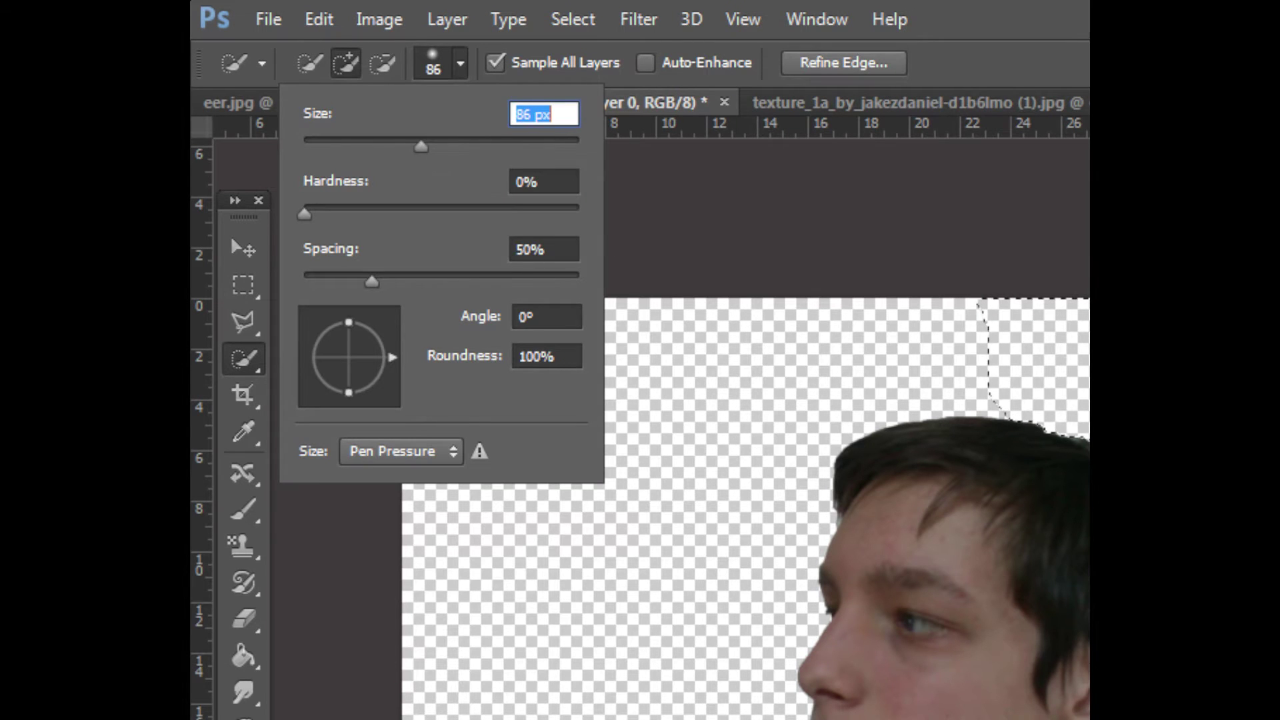
pyautogui.press('Return')
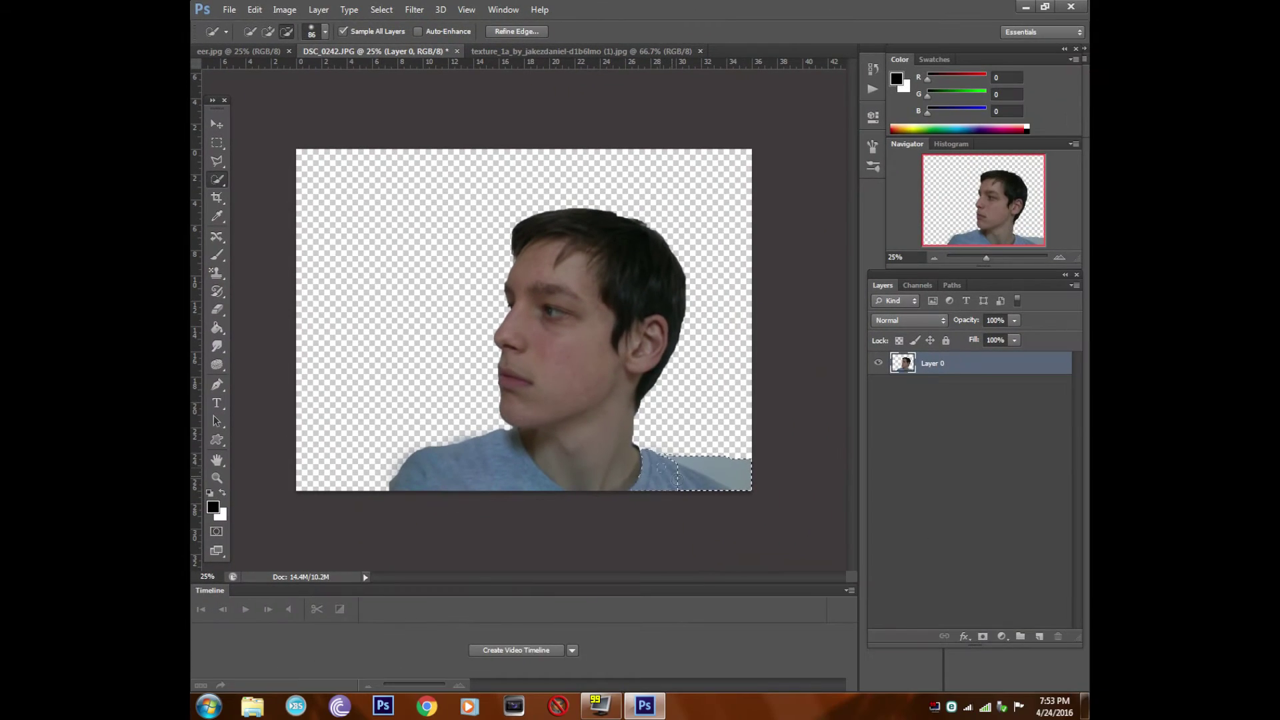
pyautogui.moveTo(712, 491); pyautogui.dragTo(716, 493)
pyautogui.press('Delete')
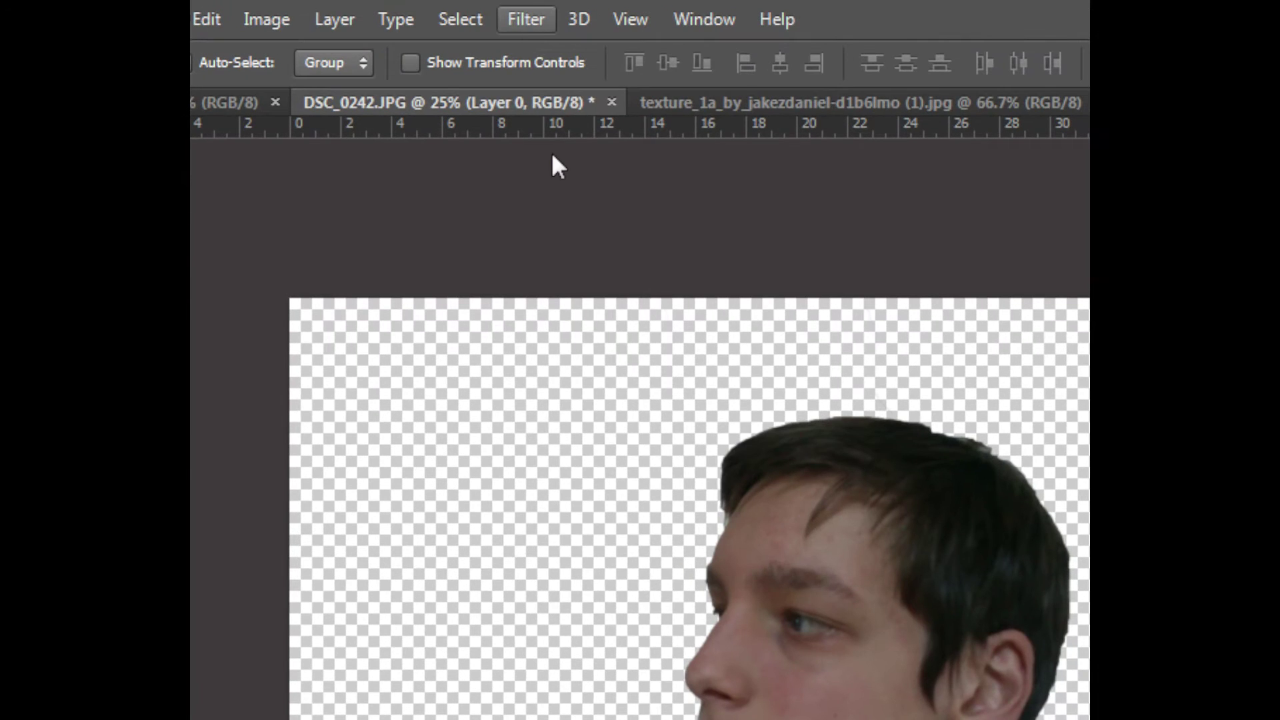
# Apply Filter Gallery's Artistic > Dry Brush (size 9, detail 10, texture 3) to the portrait
pyautogui.click(560, 126)
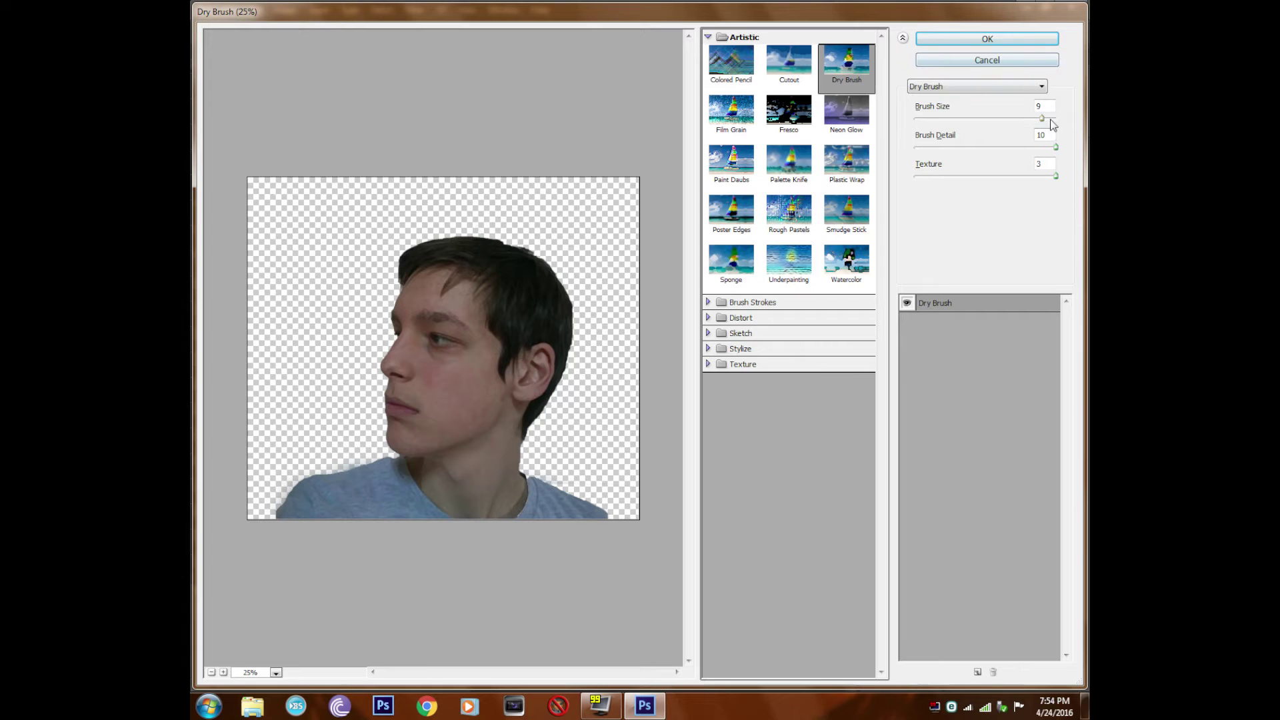
pyautogui.click(972, 38)
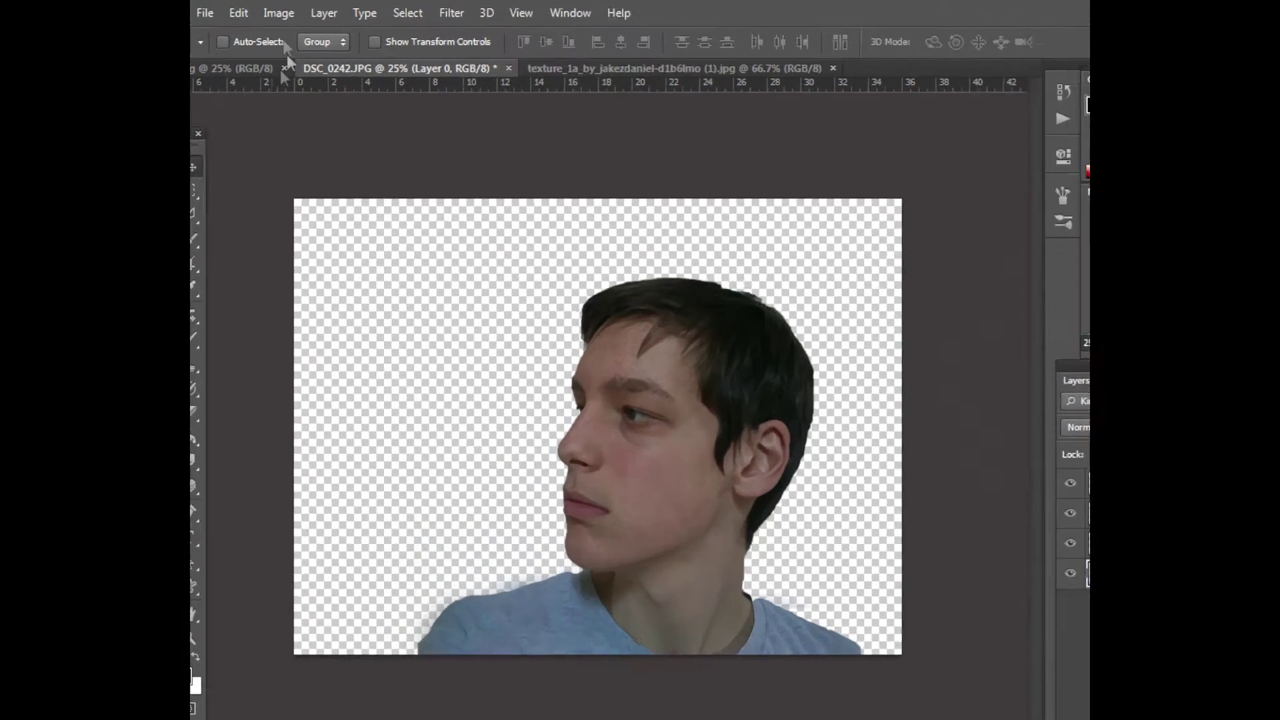
# Apply a Threshold of 73 to the portrait, then make Layer 1 active
pyautogui.click(279, 13)
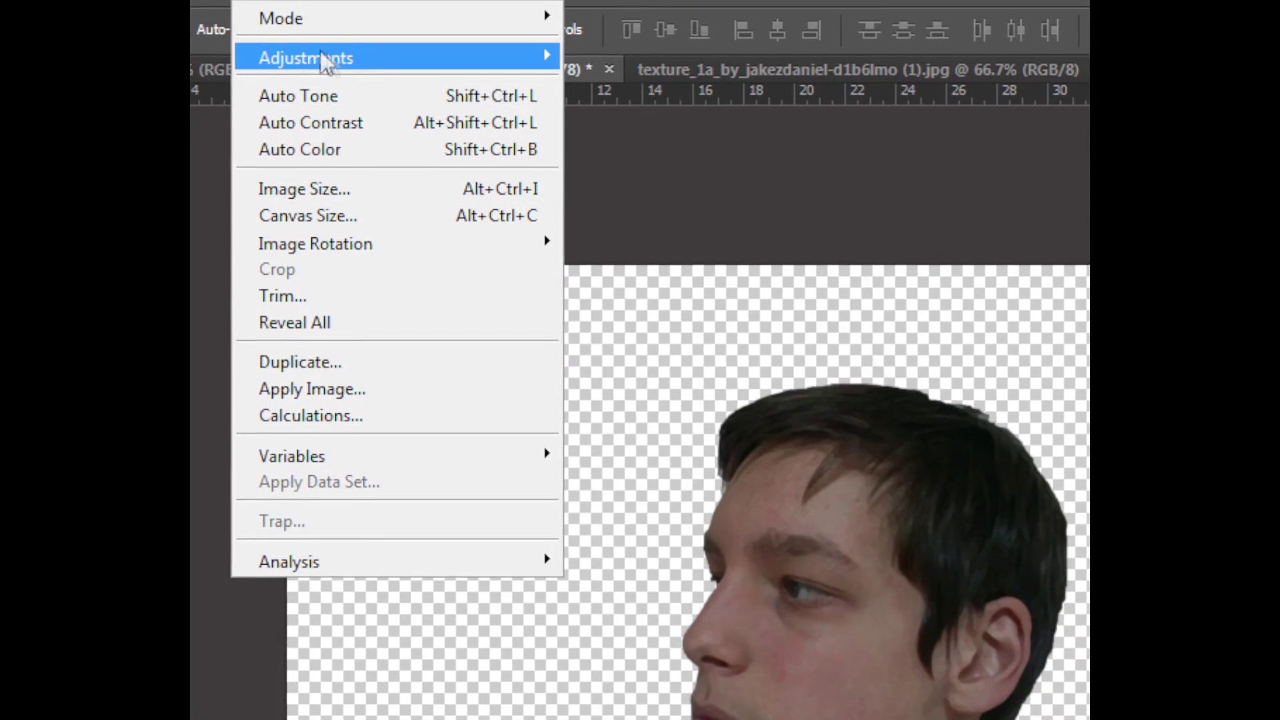
pyautogui.moveTo(305, 46)
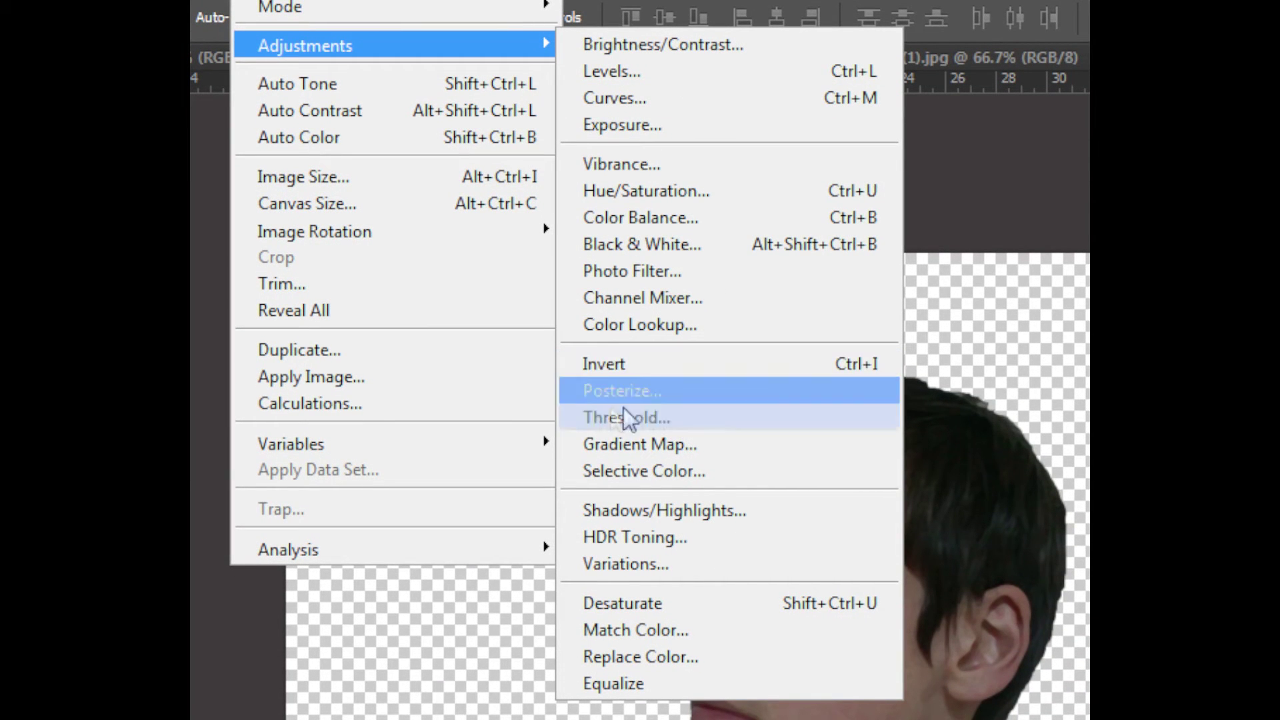
pyautogui.click(641, 418)
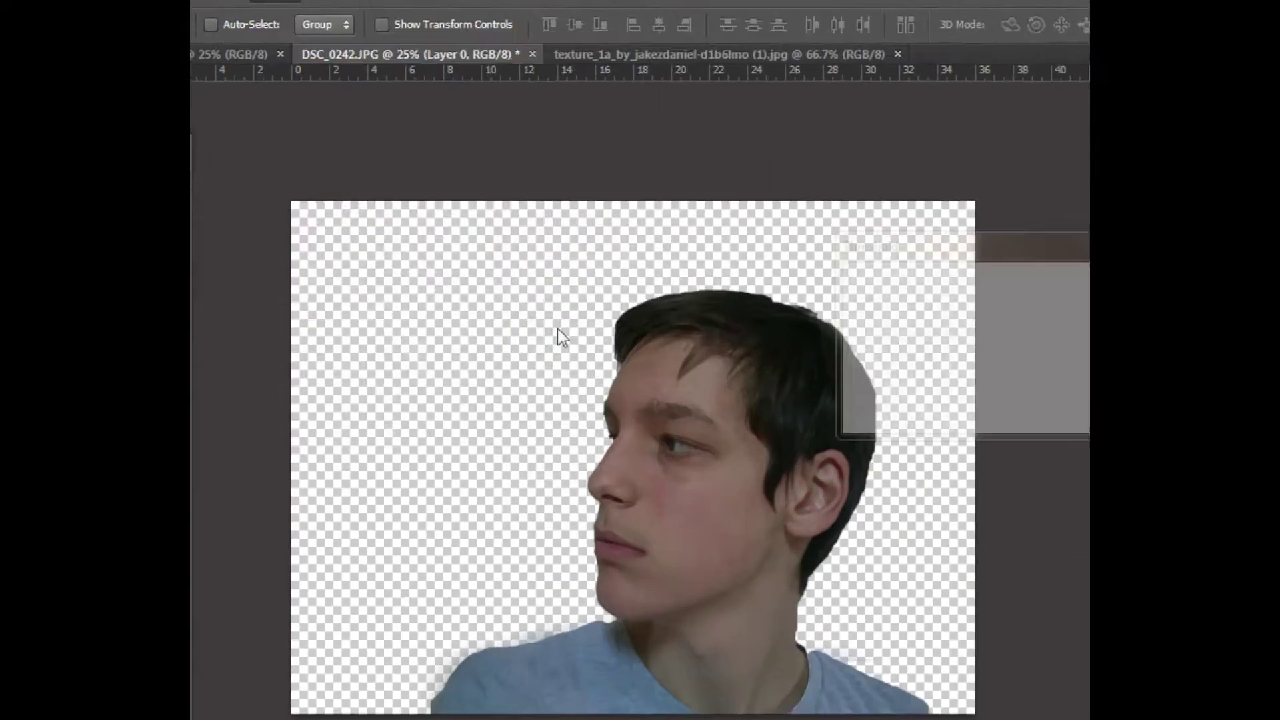
pyautogui.moveTo(755, 179); pyautogui.dragTo(918, 141)
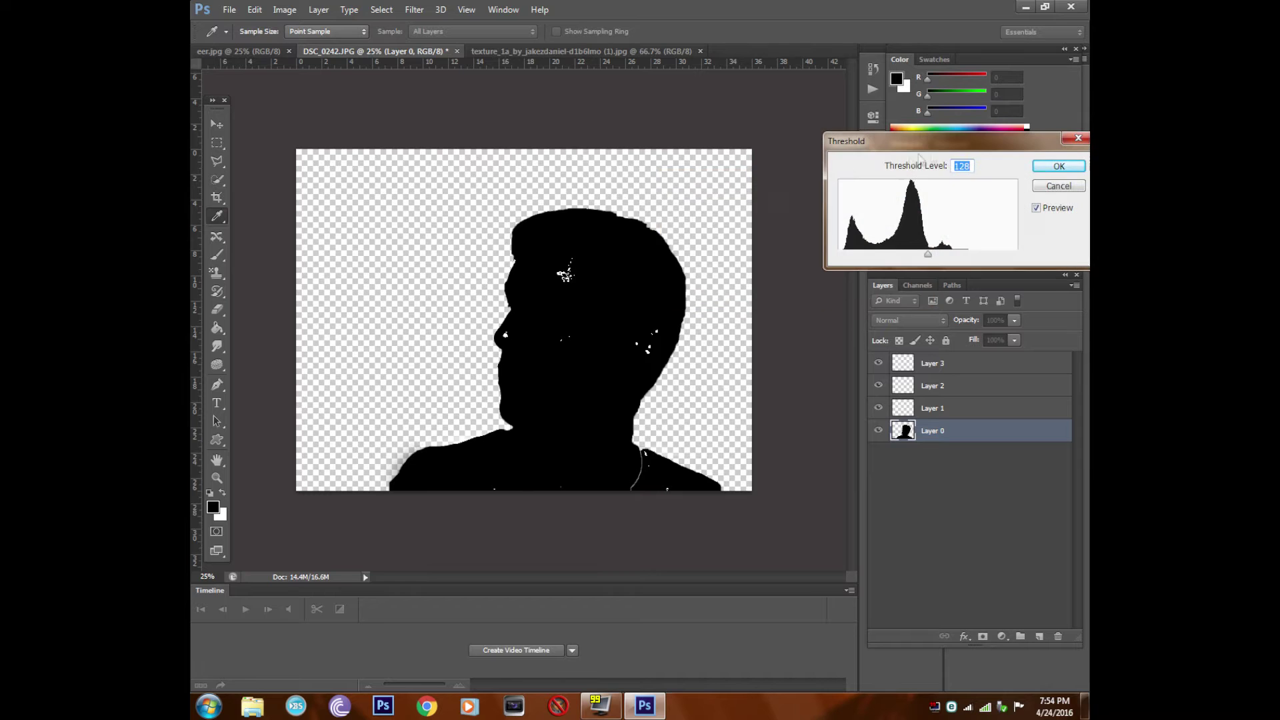
pyautogui.moveTo(929, 256); pyautogui.dragTo(895, 252)
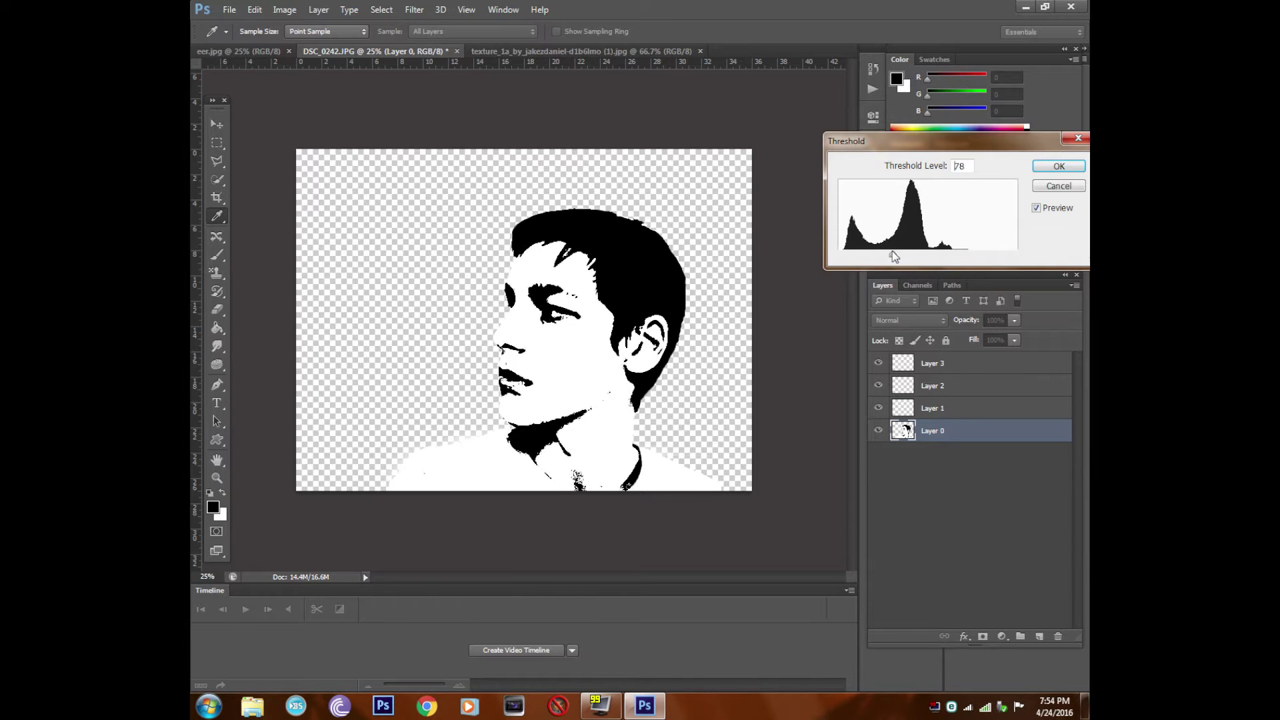
pyautogui.click(1057, 166)
pyautogui.click(924, 411)
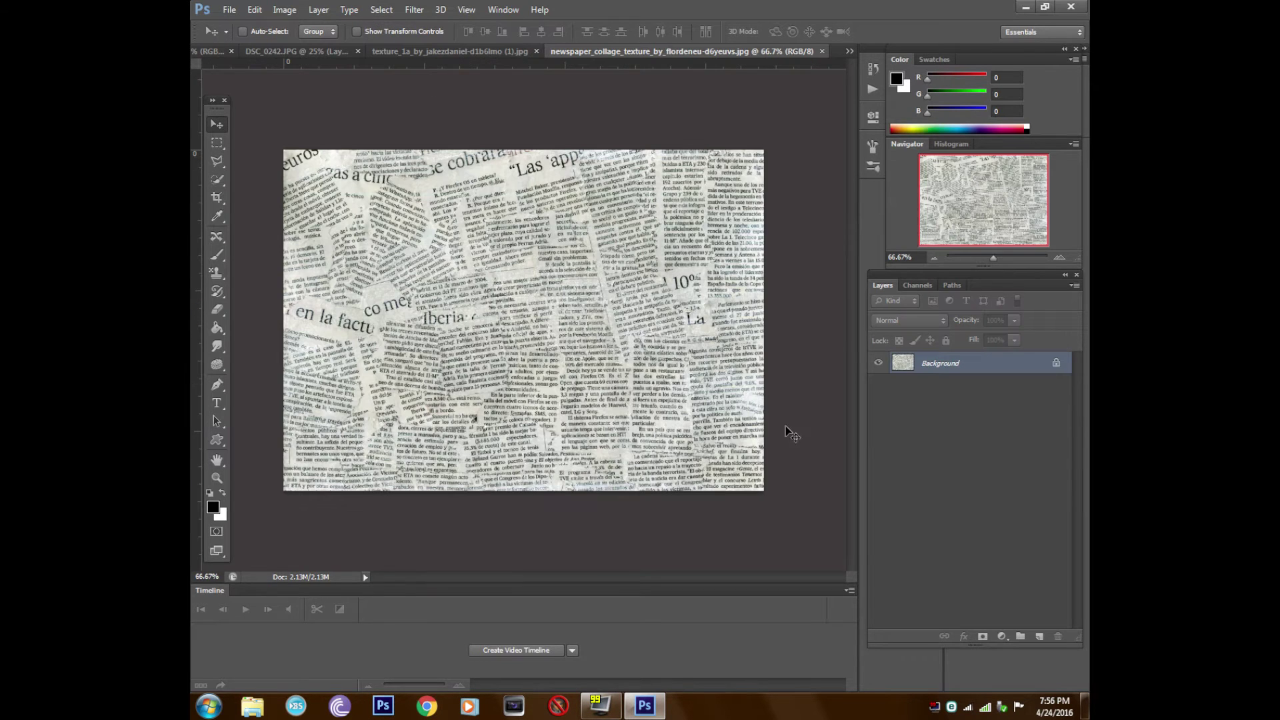
# Drag the newspaper collage texture onto the DSC_0242.JPG tab with the Move tool
pyautogui.moveTo(527, 293); pyautogui.dragTo(332, 65)
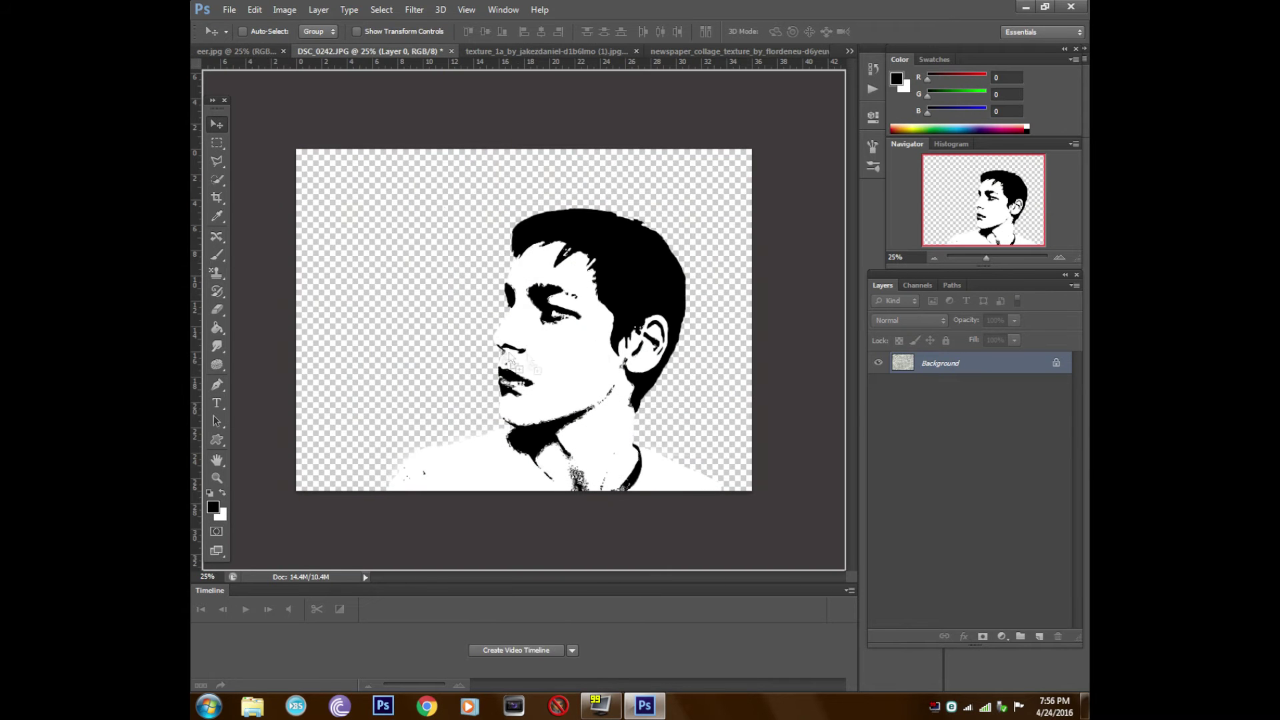
# Drop the newspaper texture in as Layer 4, rotate it about 91° and scale it to ~281%
pyautogui.moveTo(332, 65); pyautogui.dragTo(505, 340)
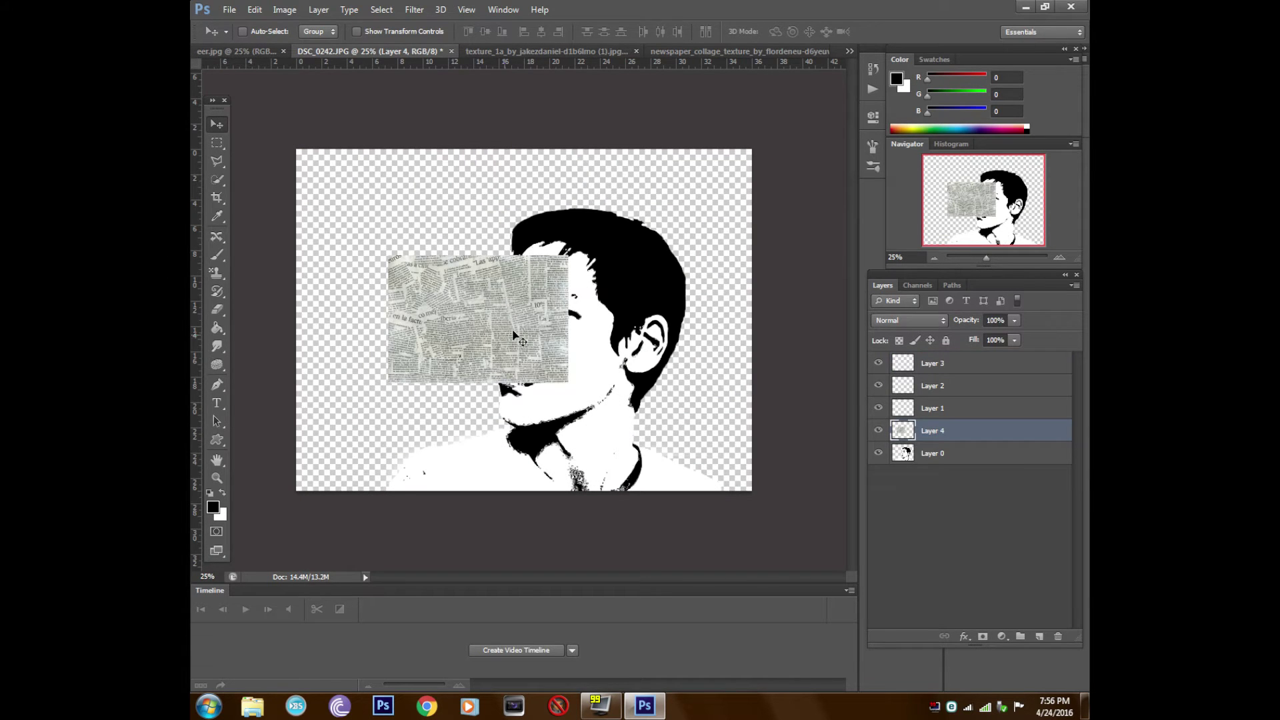
pyautogui.hotkey('ctrl', 't')
pyautogui.moveTo(692, 178); pyautogui.dragTo(748, 149)
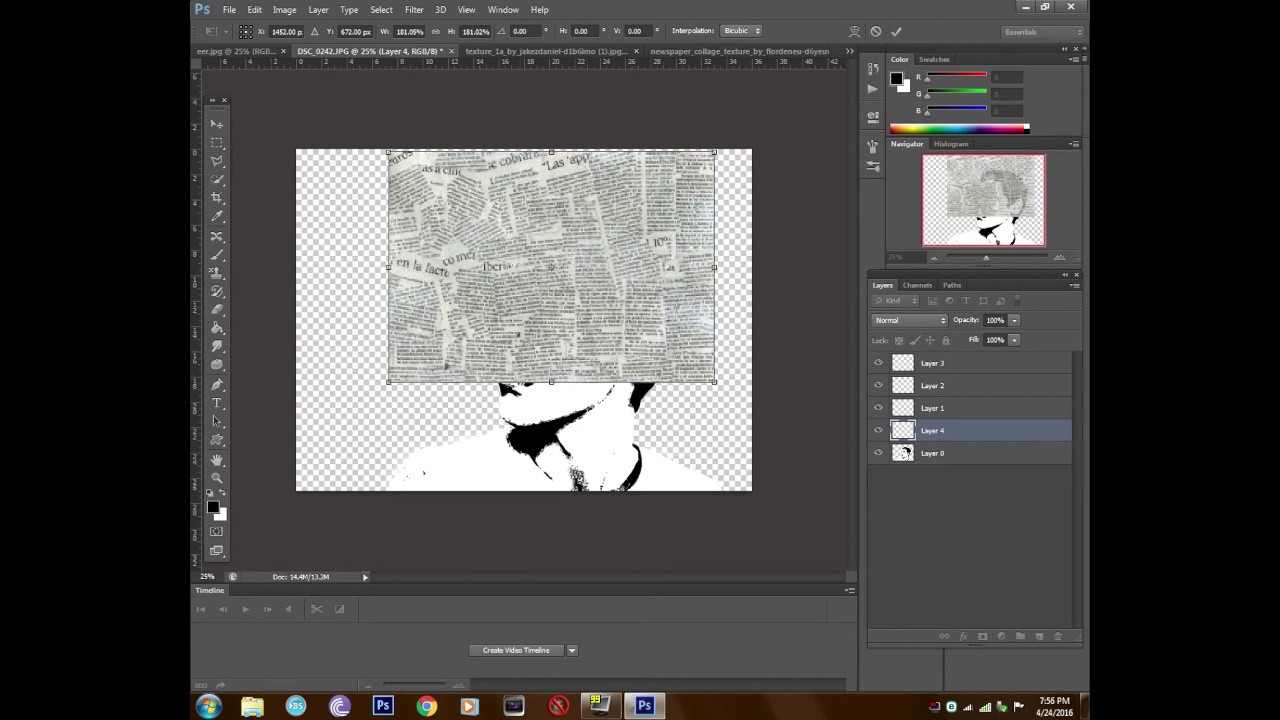
pyautogui.moveTo(386, 381); pyautogui.dragTo(322, 430)
pyautogui.moveTo(746, 212)
pyautogui.mouseDown()
pyautogui.moveTo(659, 515)
pyautogui.moveTo(757, 538)
pyautogui.mouseUp()
pyautogui.moveTo(620, 493)
pyautogui.mouseDown()
pyautogui.moveTo(640, 493)
pyautogui.moveTo(613, 492)
pyautogui.mouseUp()
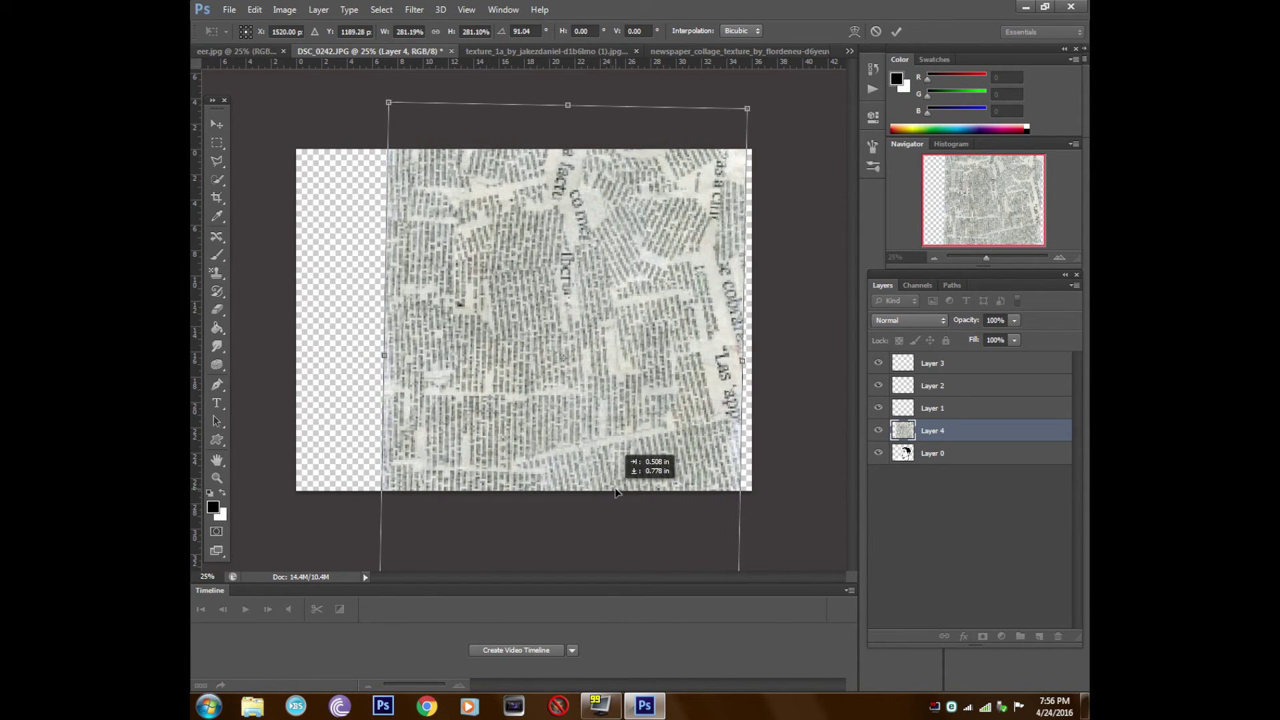
pyautogui.press('Return')
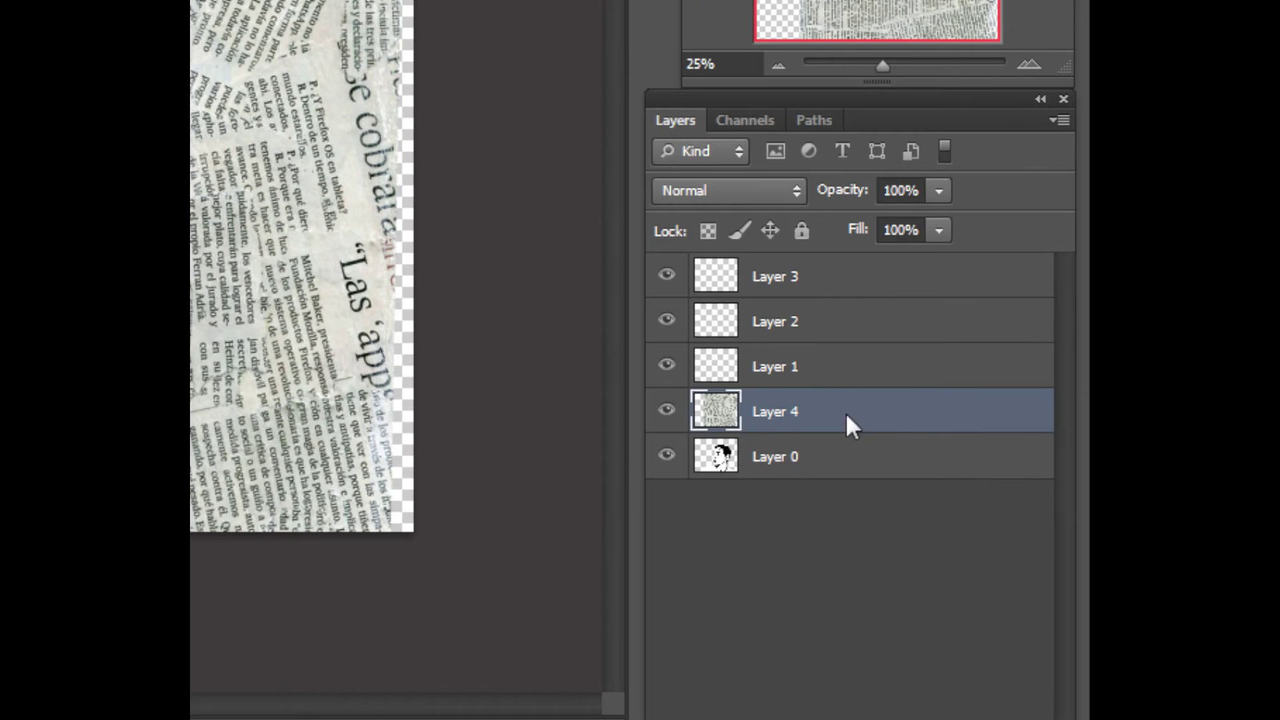
# Clip Layer 4 to the head silhouette in Multiply mode, then view the eer.jpg reference
pyautogui.rightClick(965, 430)
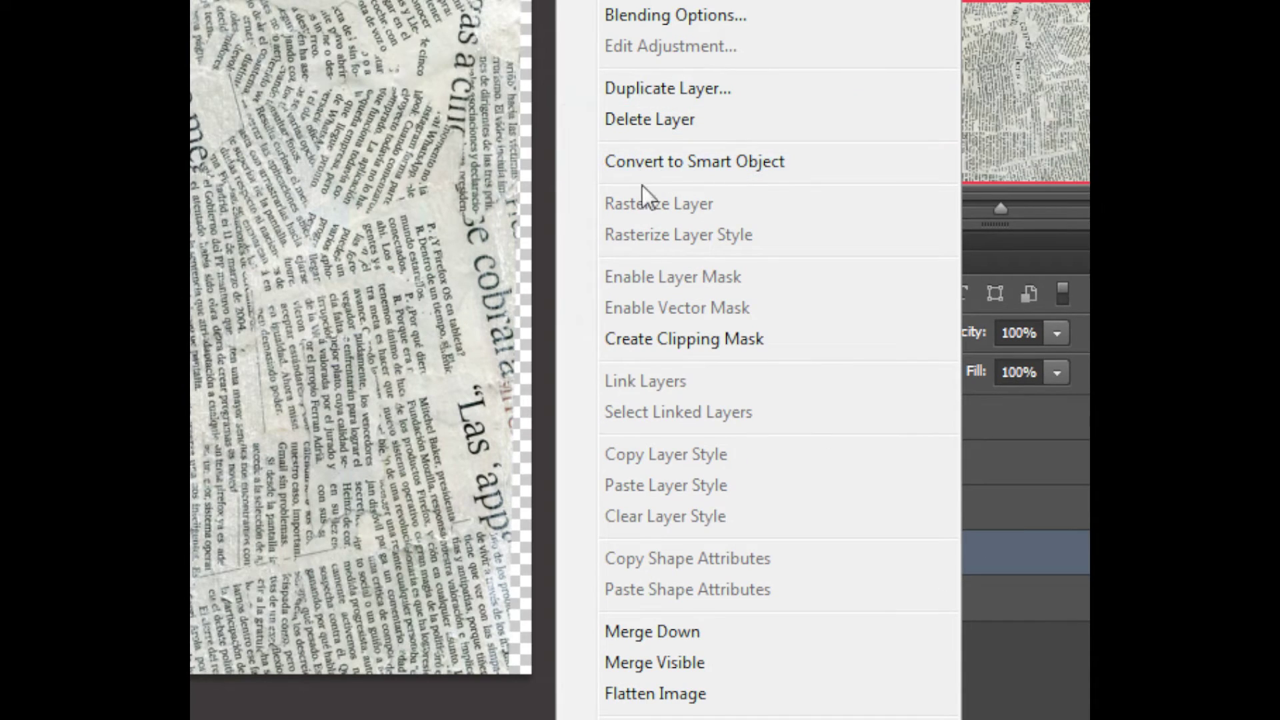
pyautogui.click(704, 341)
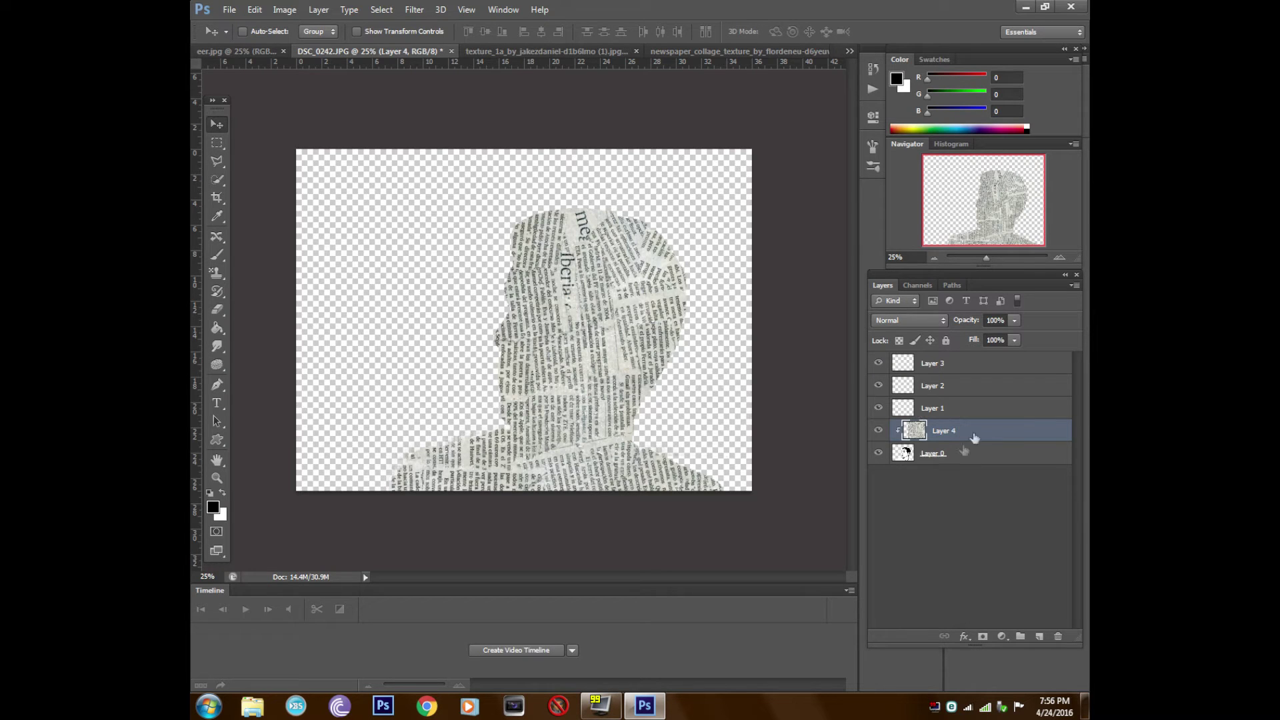
pyautogui.click(887, 320)
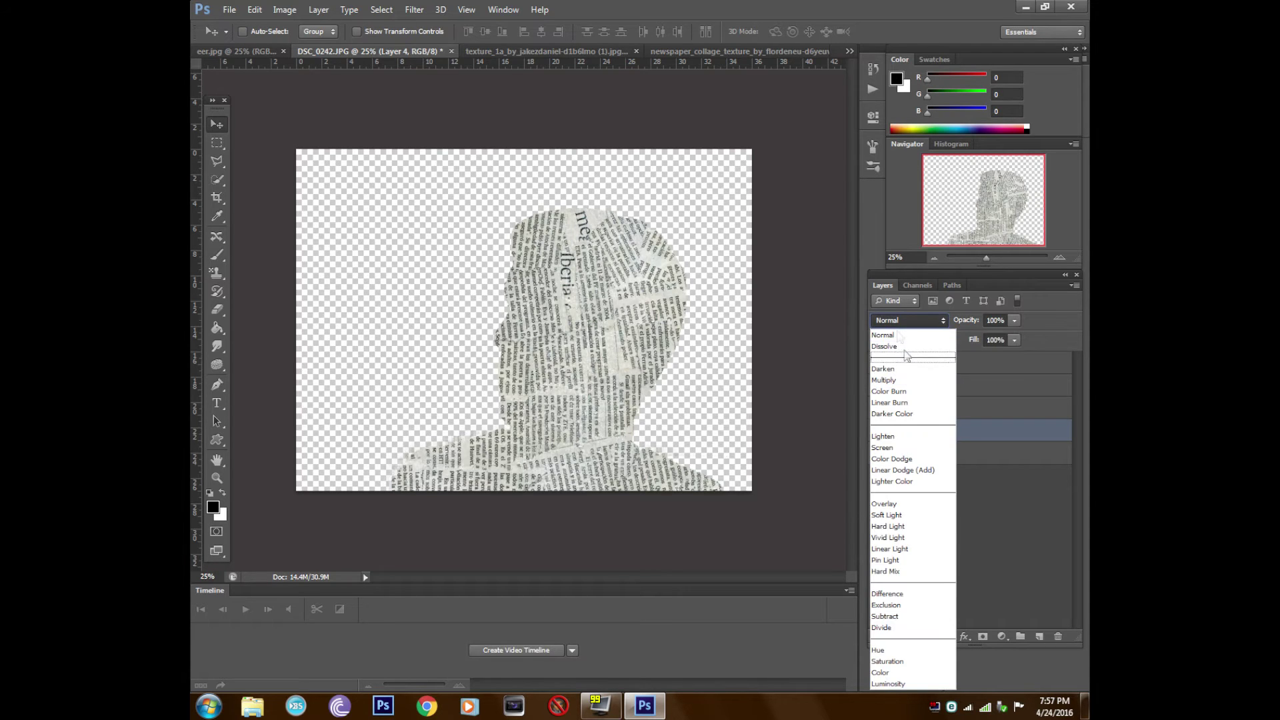
pyautogui.click(913, 320)
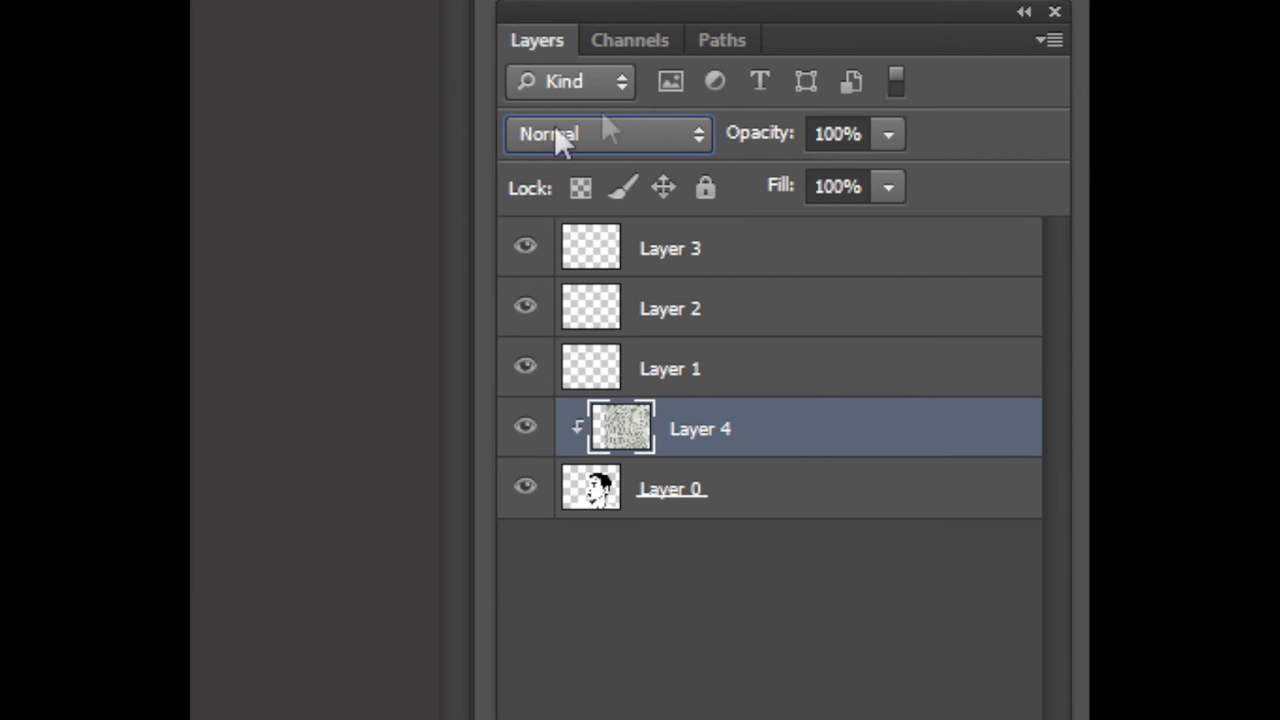
pyautogui.click(650, 140)
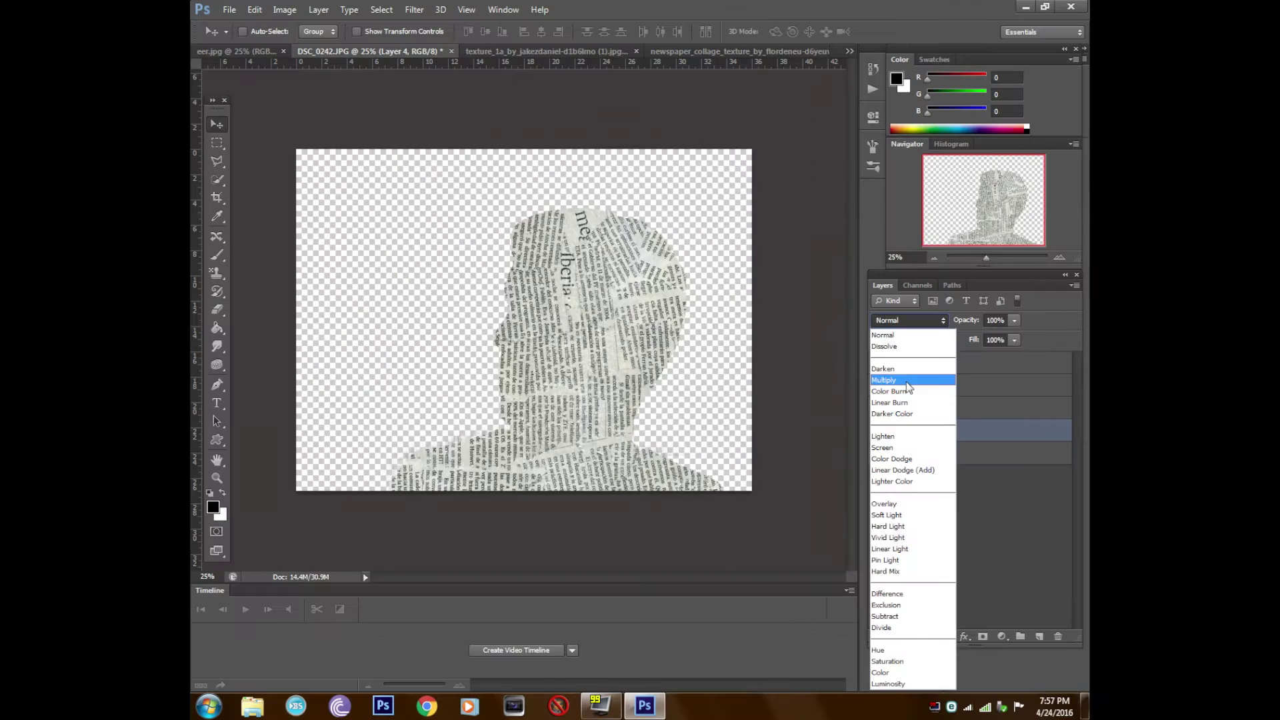
pyautogui.click(561, 297)
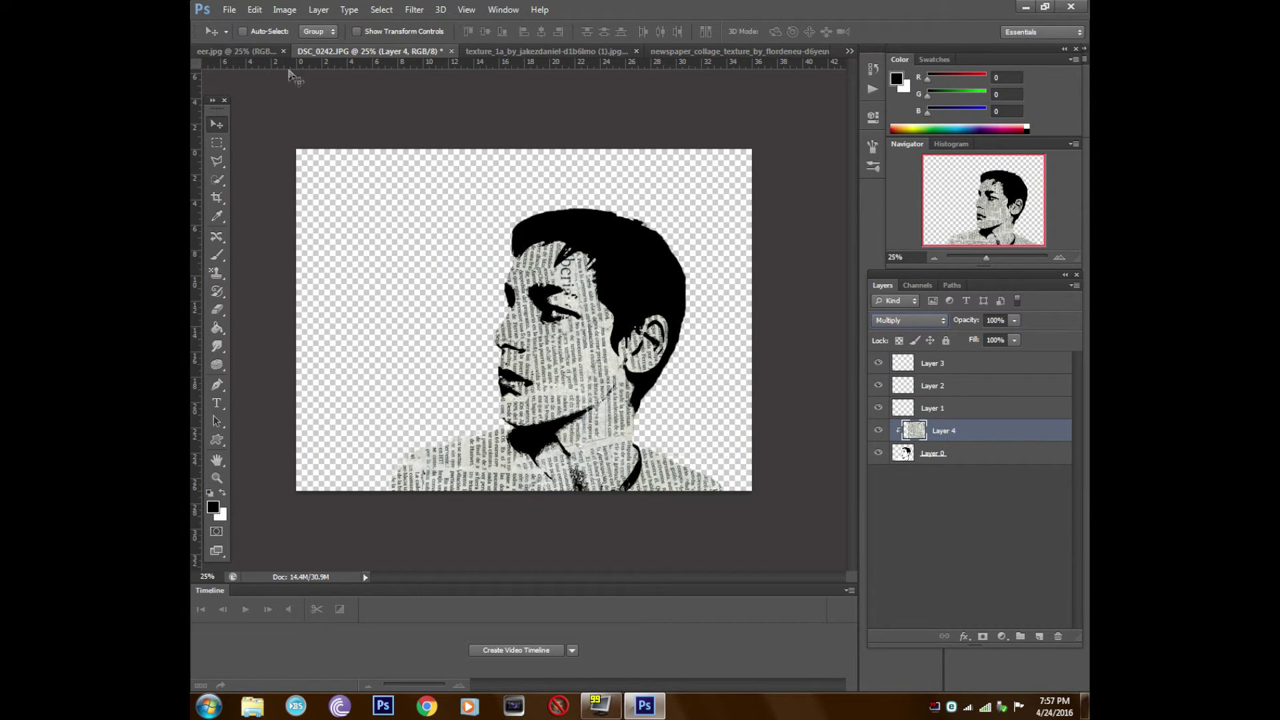
pyautogui.click(246, 53)
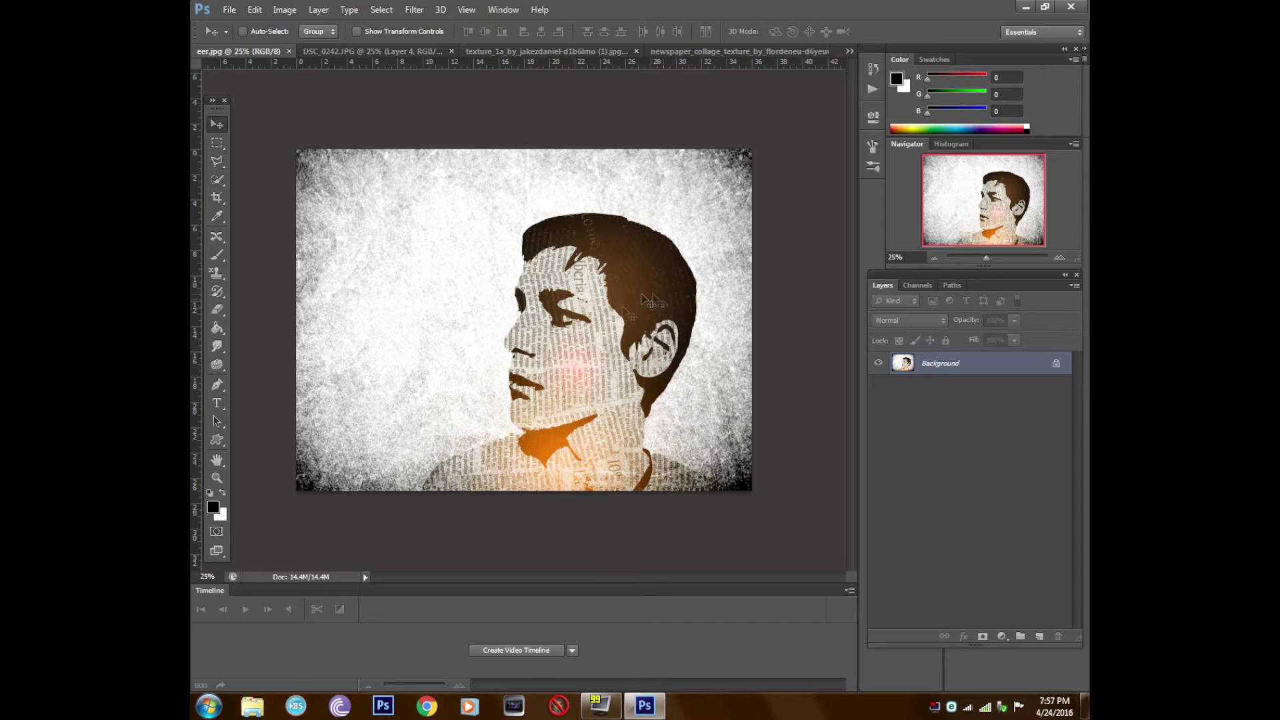
# Select Layer 1 in DSC_0242.JPG and drag in another copy of the newspaper texture
pyautogui.click(340, 53)
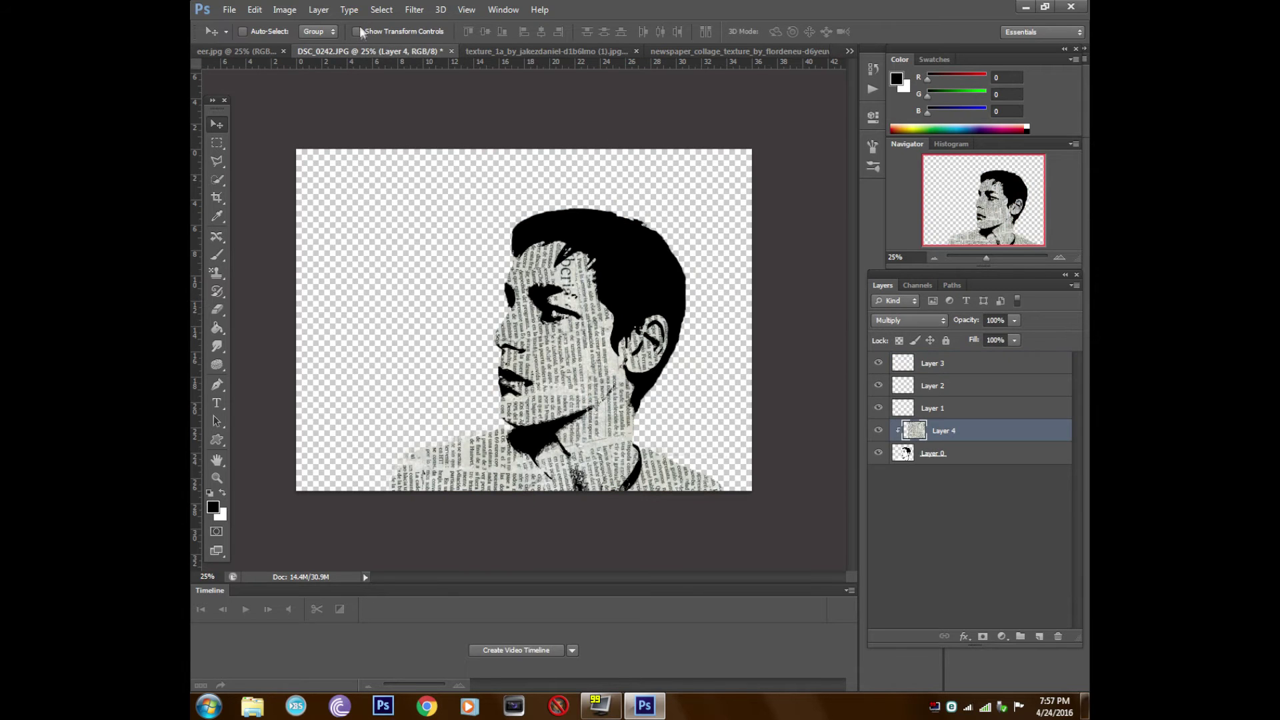
pyautogui.click(923, 410)
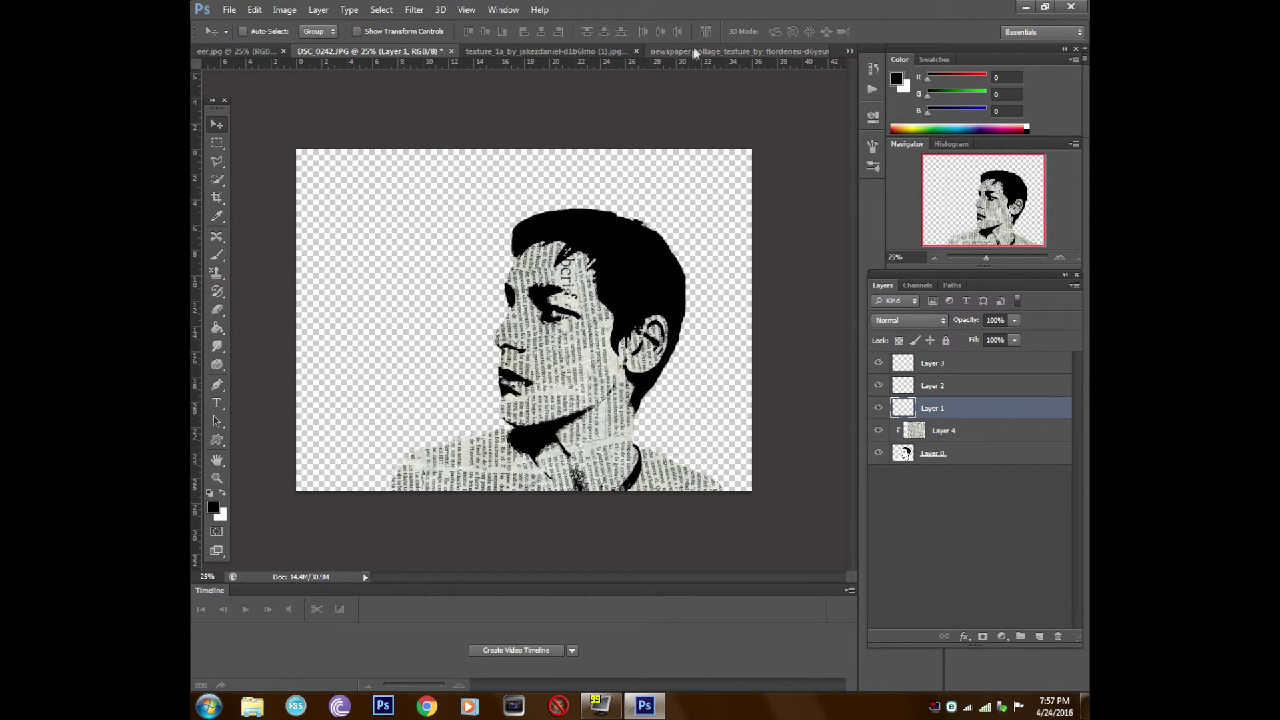
pyautogui.click(694, 50)
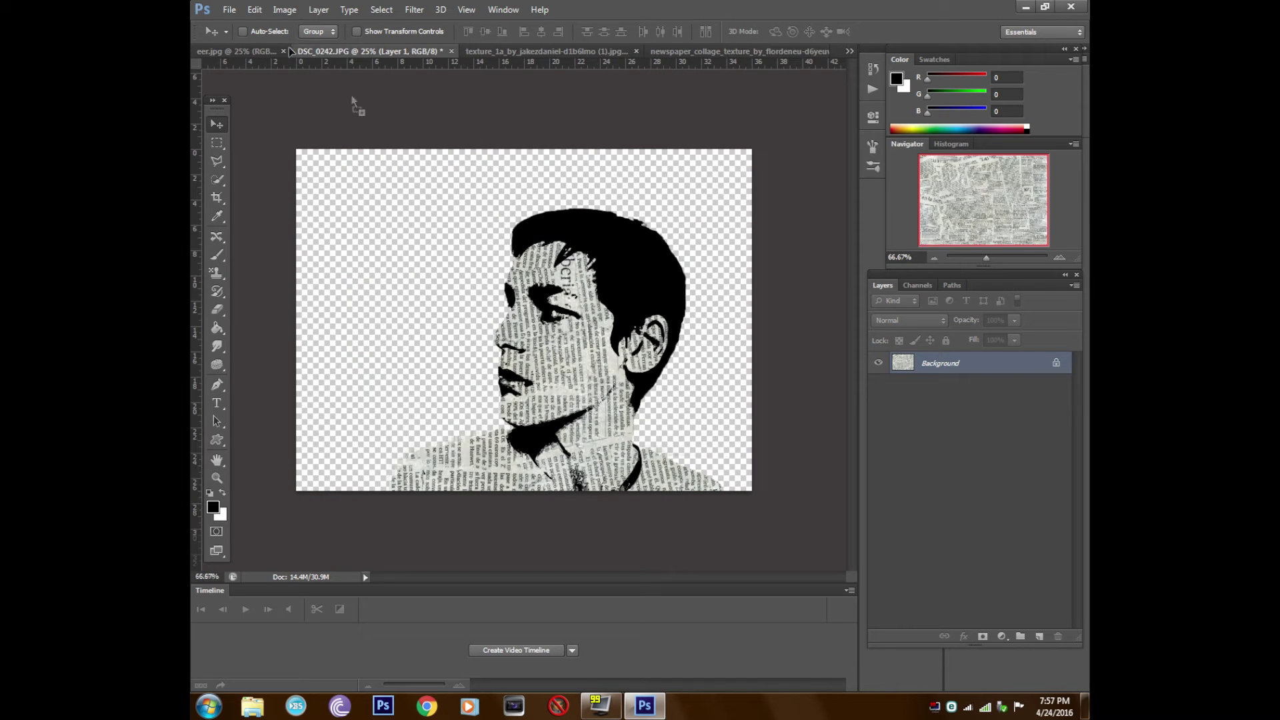
pyautogui.moveTo(426, 68); pyautogui.dragTo(608, 385)
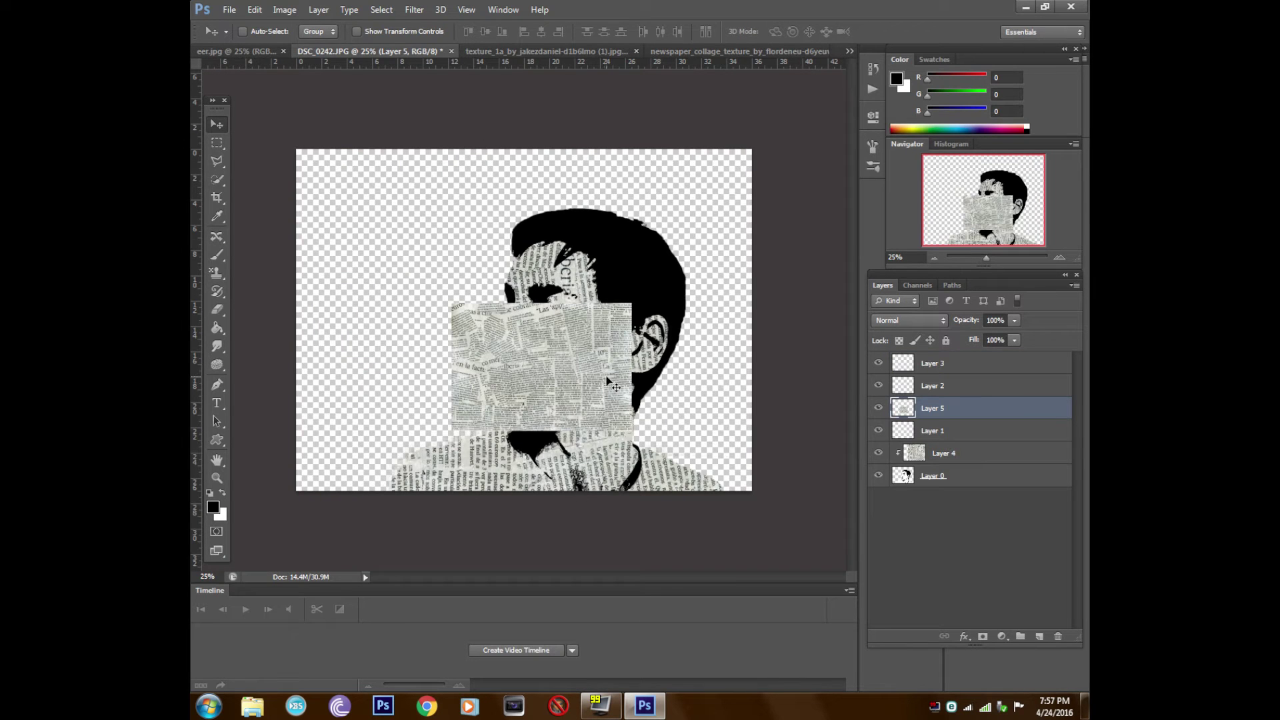
# Rotate the new newspaper layer about 92.5° and scale it to ~333% to cover the canvas
pyautogui.hotkey('ctrl', 't')
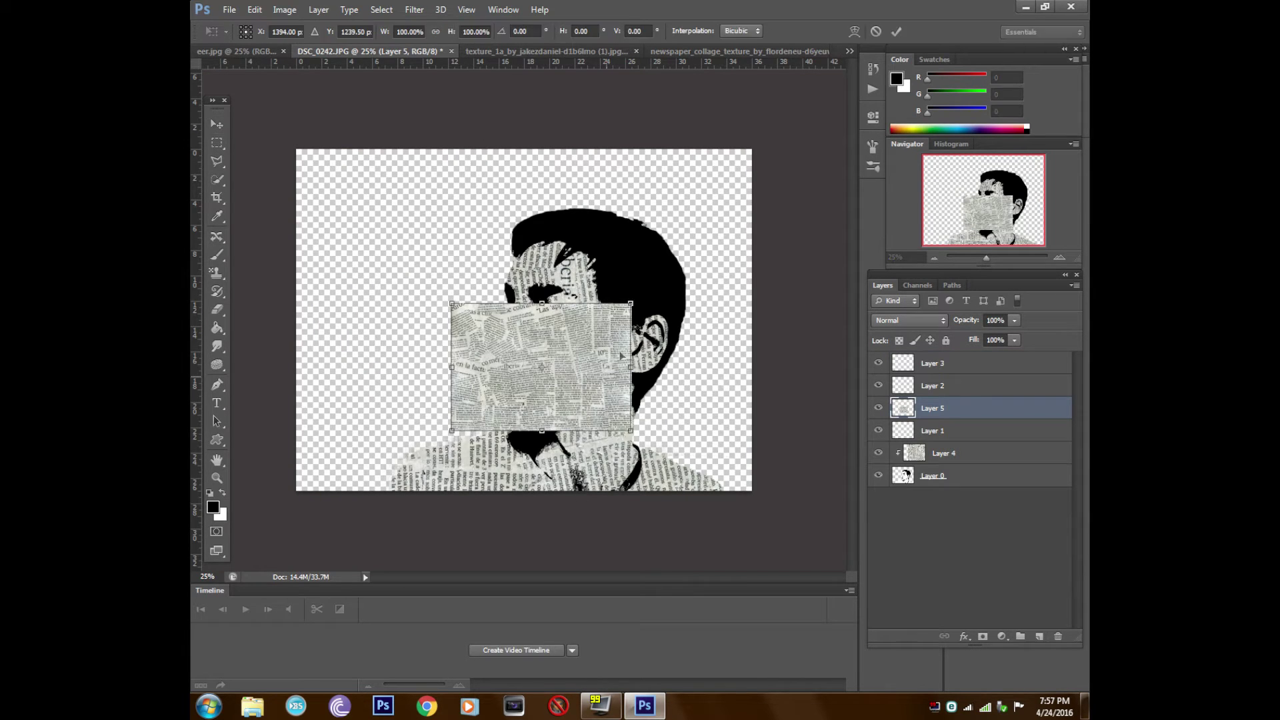
pyautogui.moveTo(655, 290); pyautogui.dragTo(633, 496)
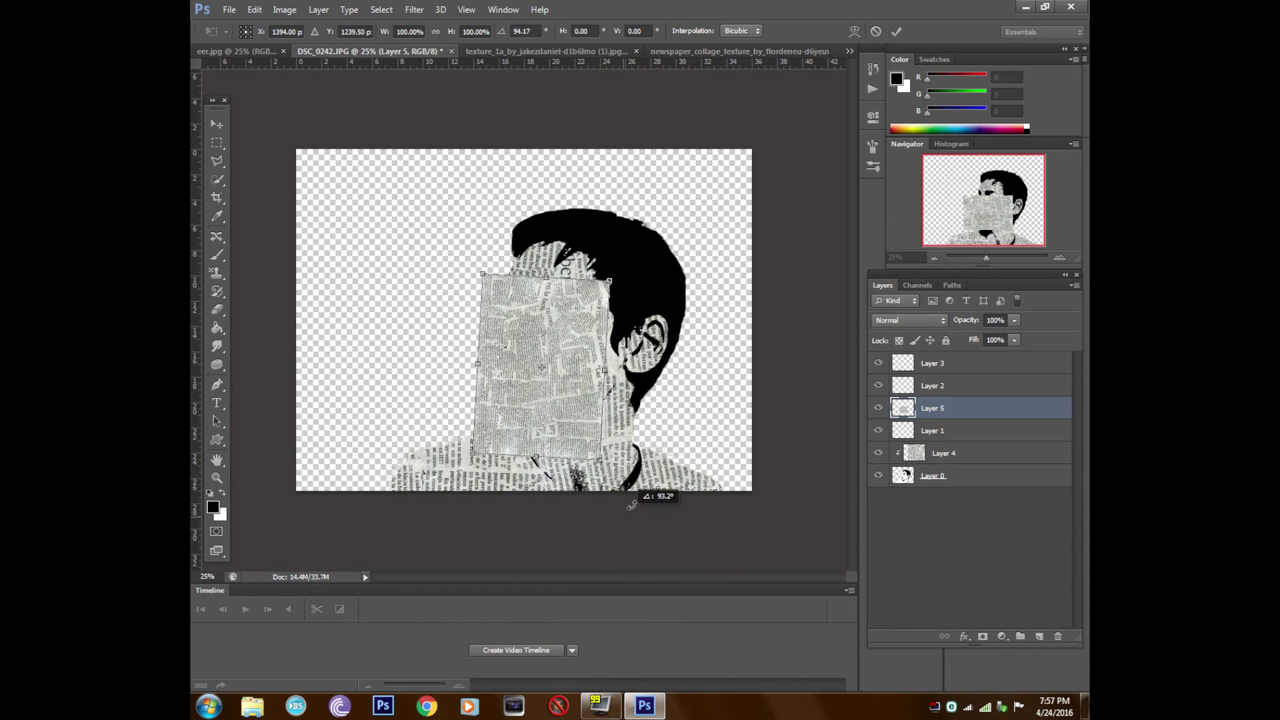
pyautogui.moveTo(614, 460); pyautogui.dragTo(793, 704)
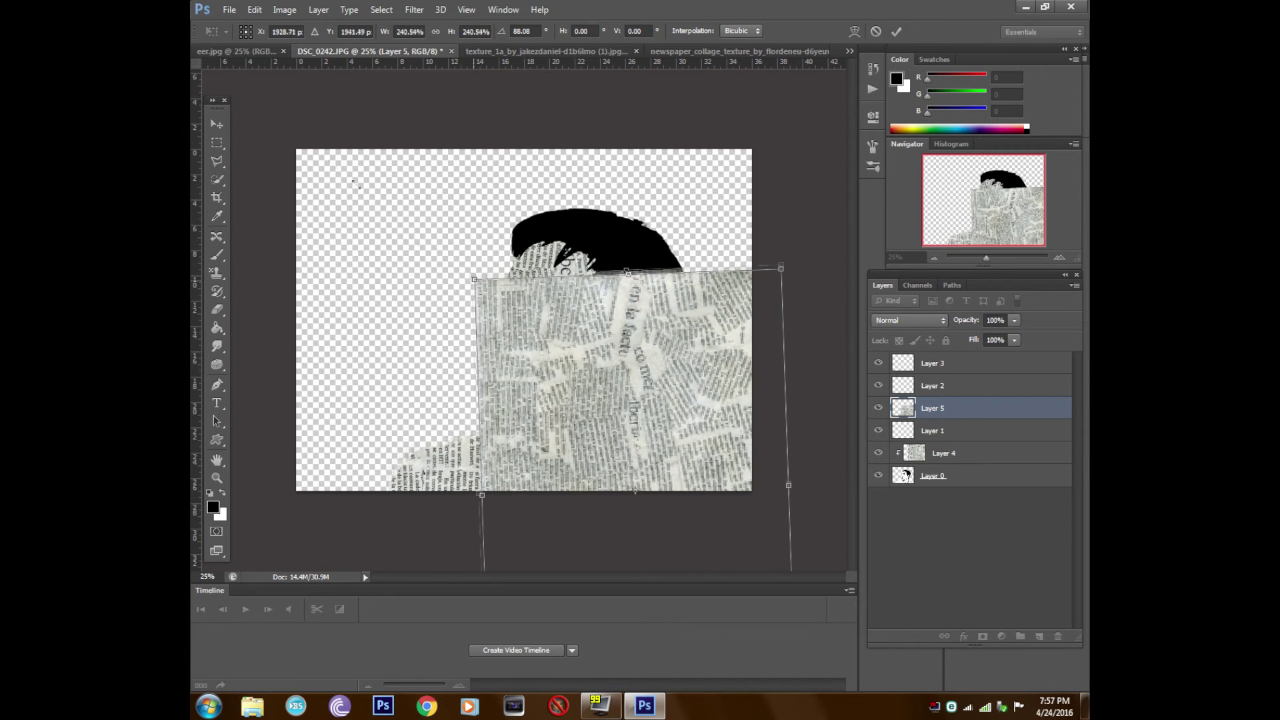
pyautogui.moveTo(474, 279); pyautogui.dragTo(346, 167)
pyautogui.moveTo(653, 413); pyautogui.dragTo(597, 336)
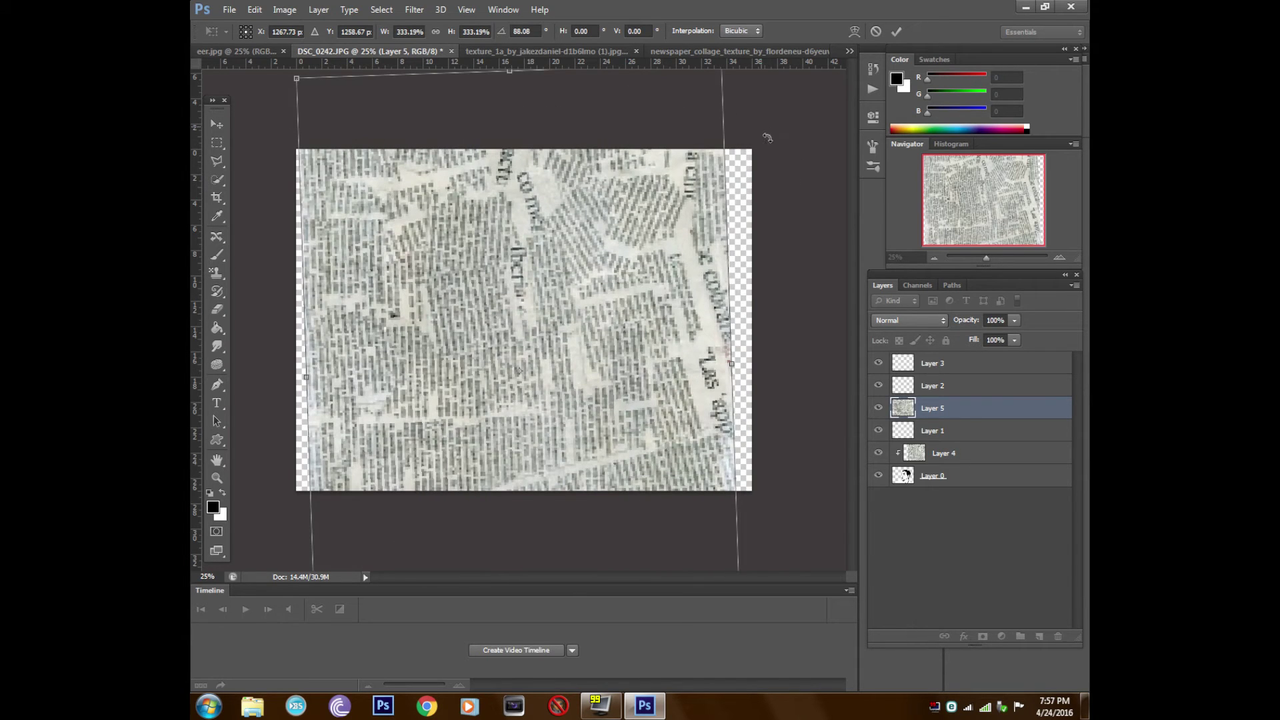
pyautogui.moveTo(768, 137); pyautogui.dragTo(781, 157)
pyautogui.moveTo(543, 305); pyautogui.dragTo(585, 293)
pyautogui.press('Return')
# Move Layer 5 below Layer 1, above Layer 4, and clip it to the head silhouette
pyautogui.rightClick(966, 410)
pyautogui.click(989, 421)
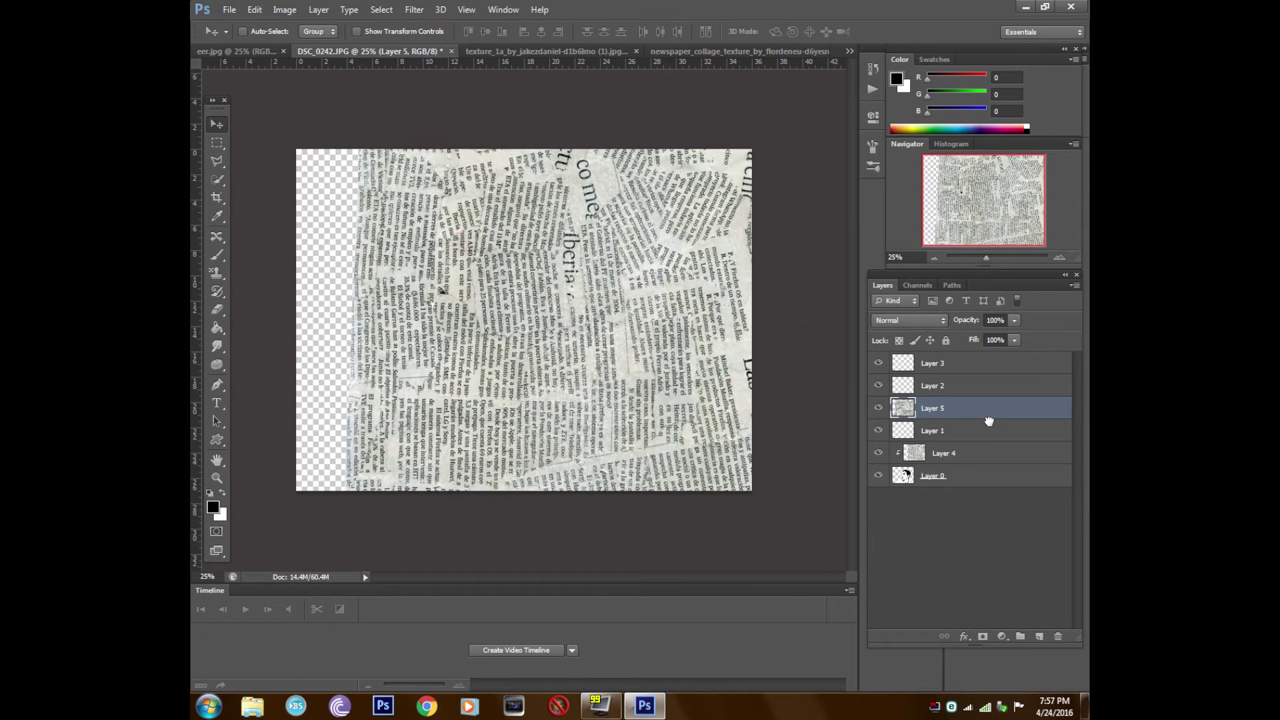
pyautogui.moveTo(989, 421); pyautogui.dragTo(990, 436)
pyautogui.rightClick(989, 436)
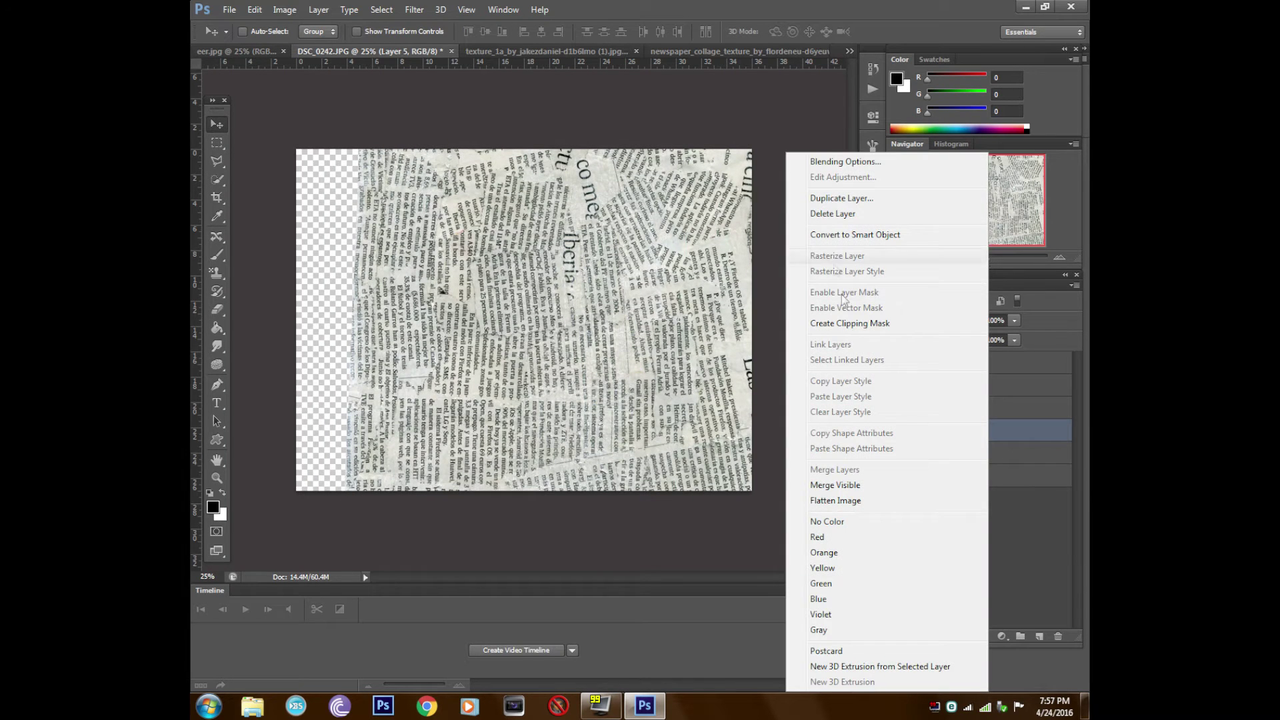
pyautogui.click(850, 322)
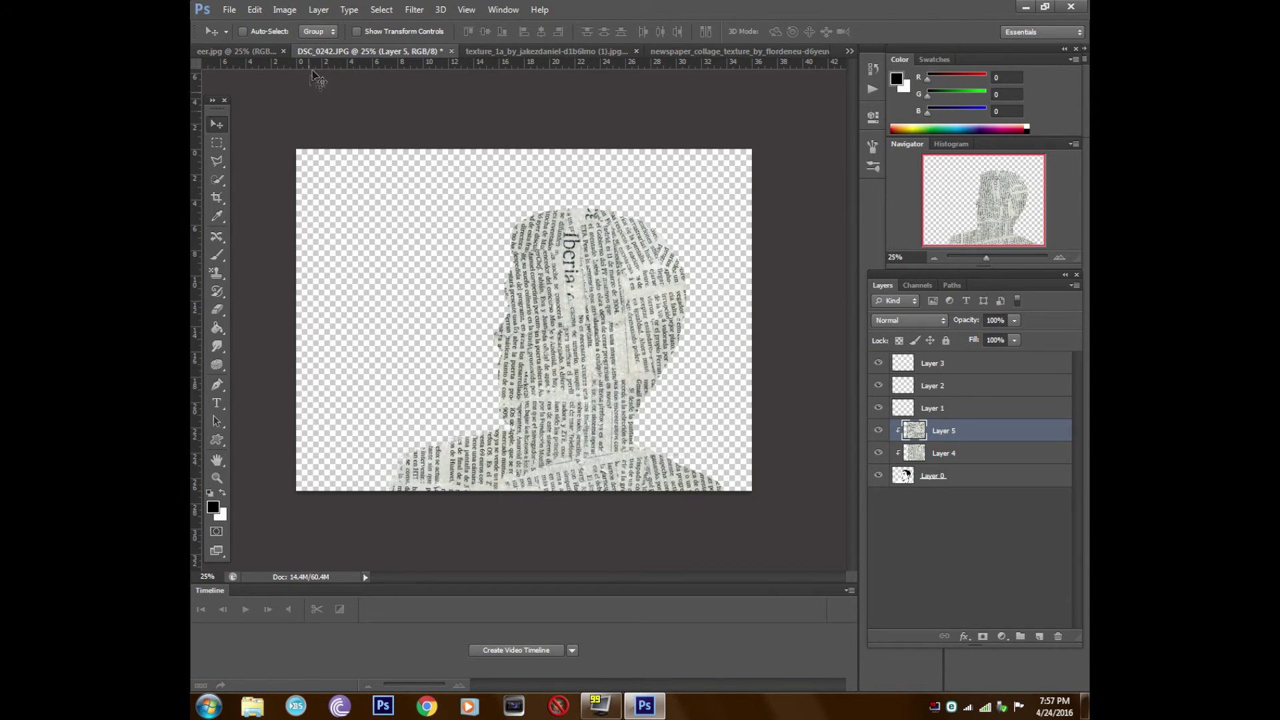
pyautogui.click(285, 9)
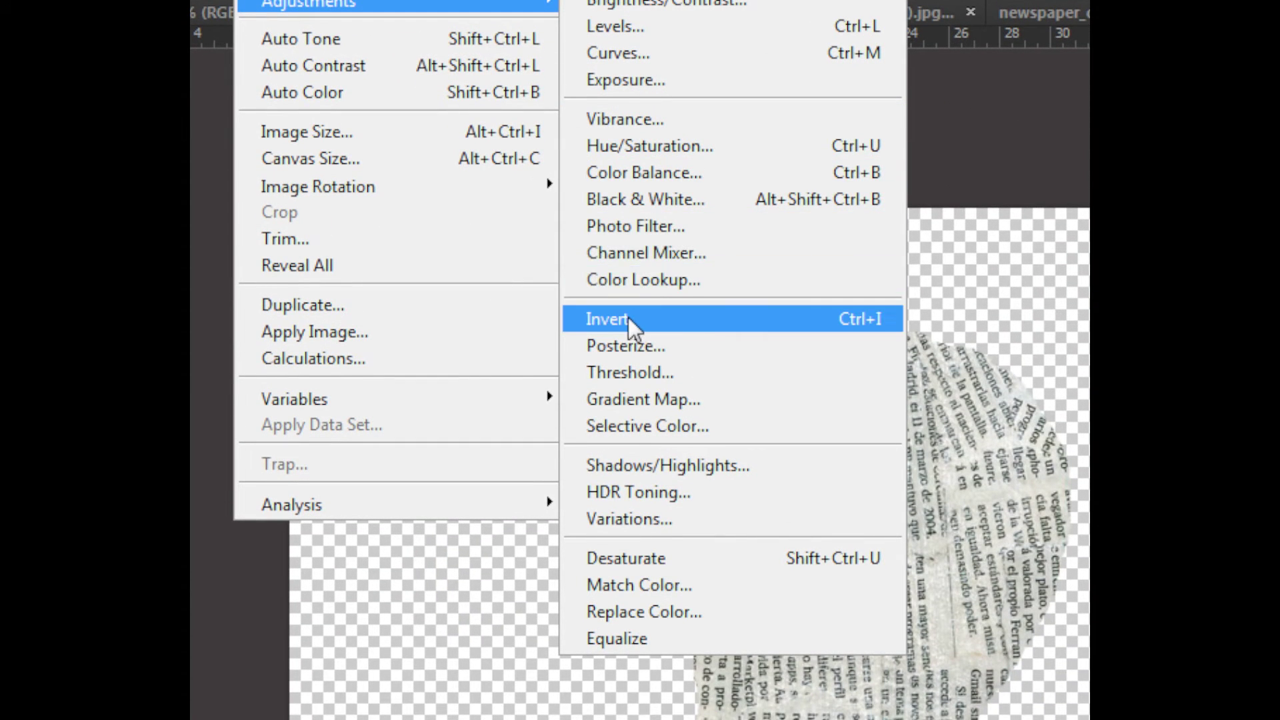
# Invert and desaturate the Layer 5 newspaper texture
pyautogui.click(628, 318)
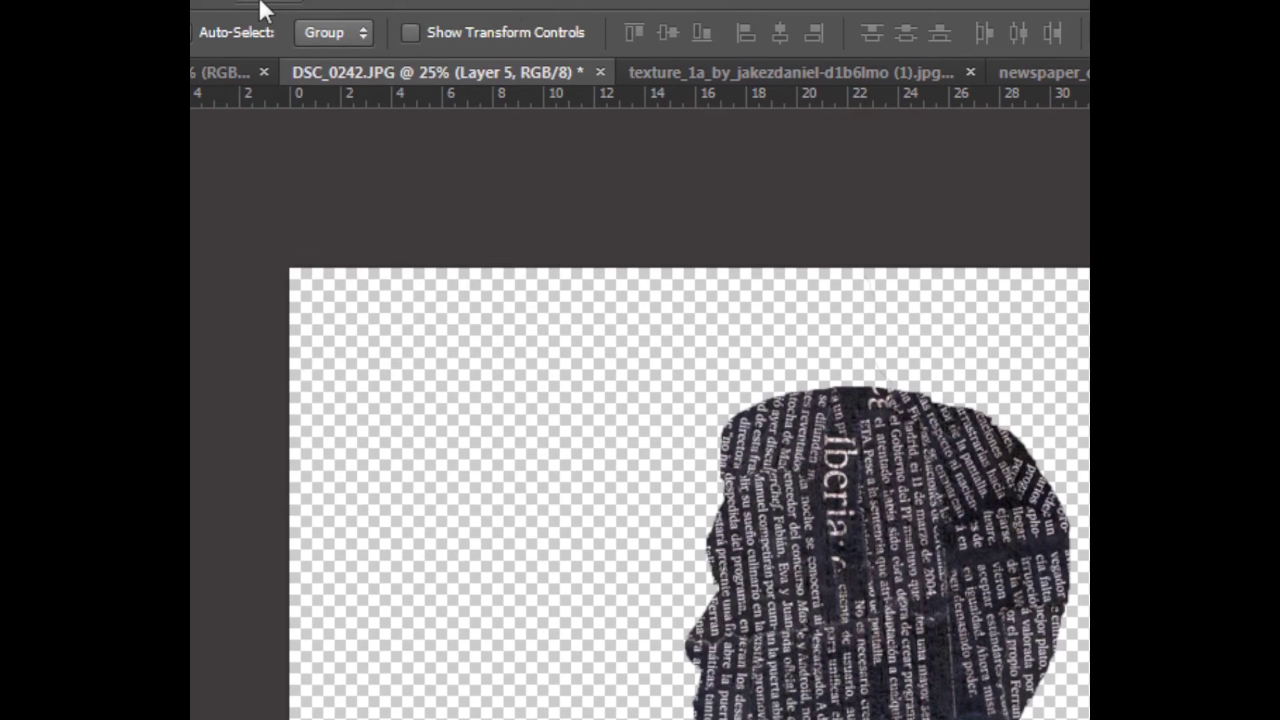
pyautogui.click(263, 0)
pyautogui.moveTo(310, 3)
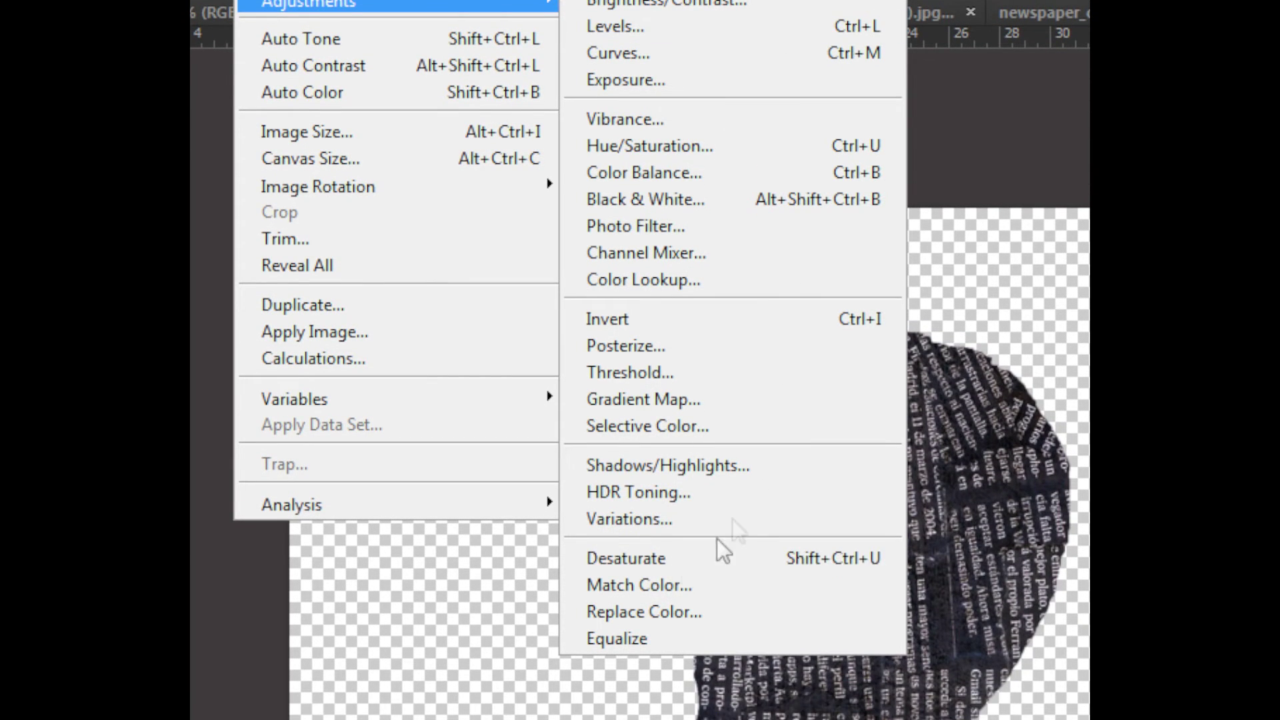
pyautogui.click(647, 562)
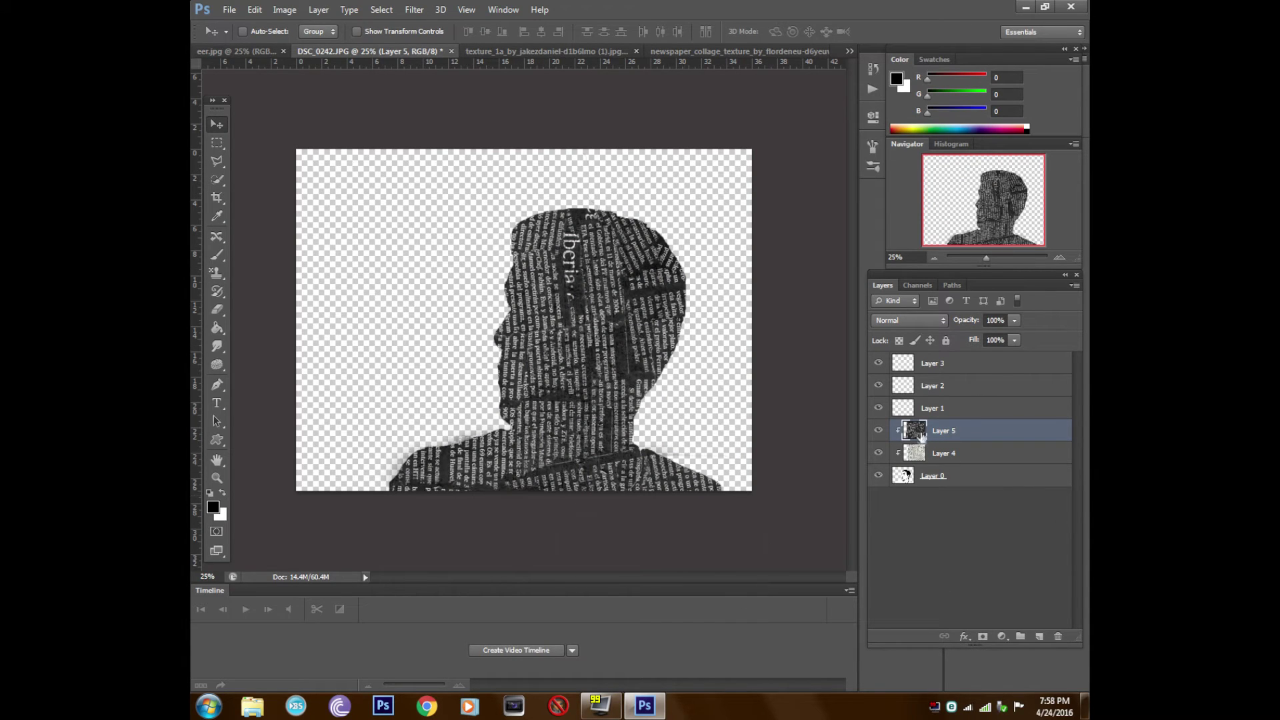
# Set Layer 5 to Lighten blending at about 30% opacity, then view eer.jpg
pyautogui.click(908, 321)
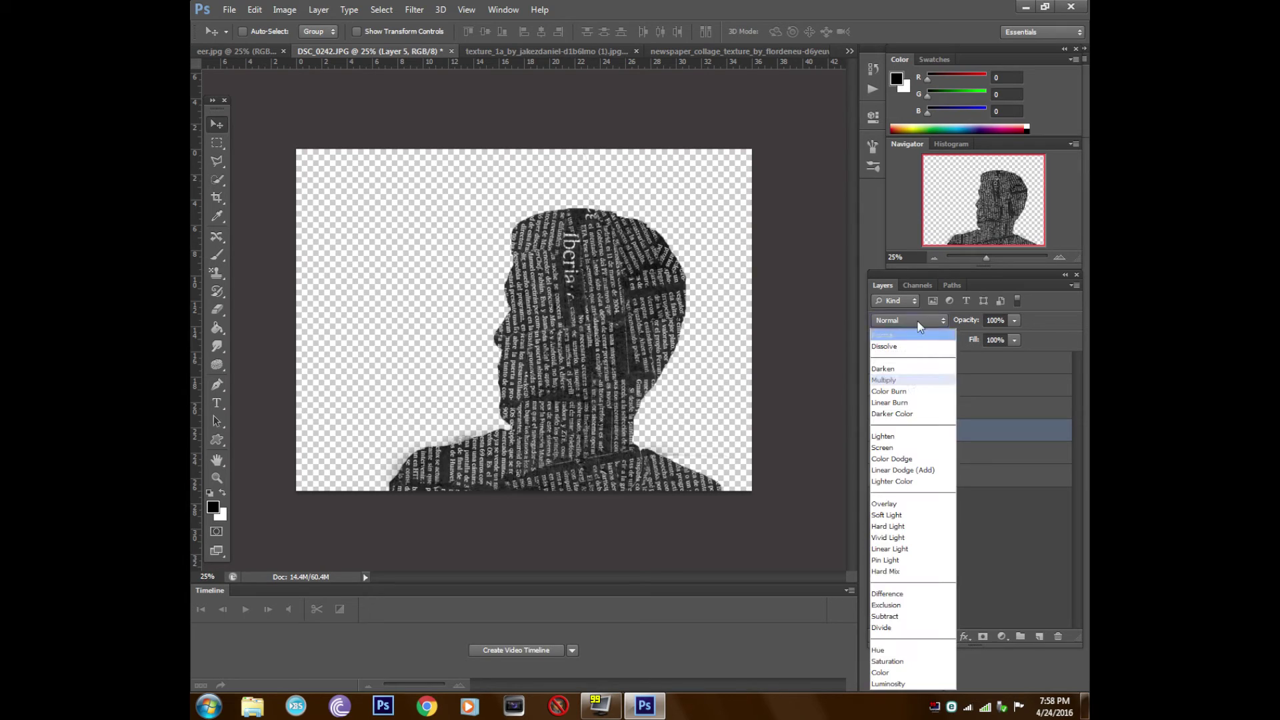
pyautogui.click(909, 360)
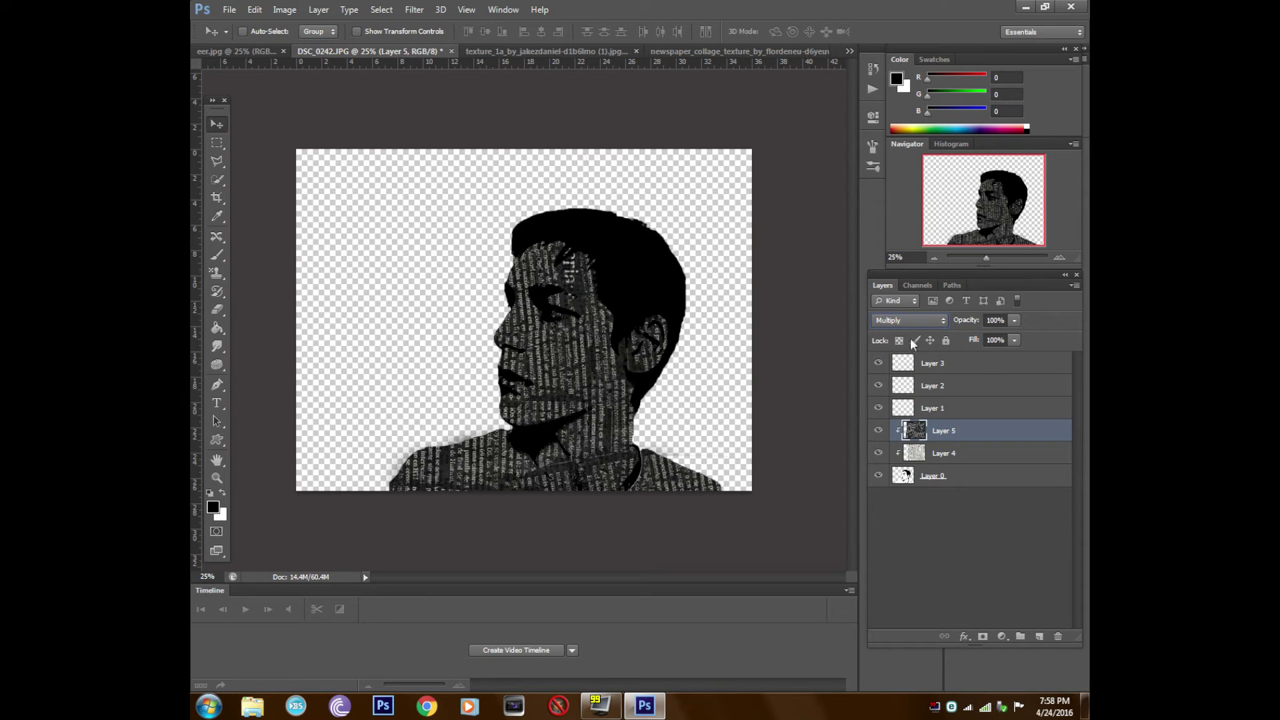
pyautogui.click(908, 320)
pyautogui.click(891, 437)
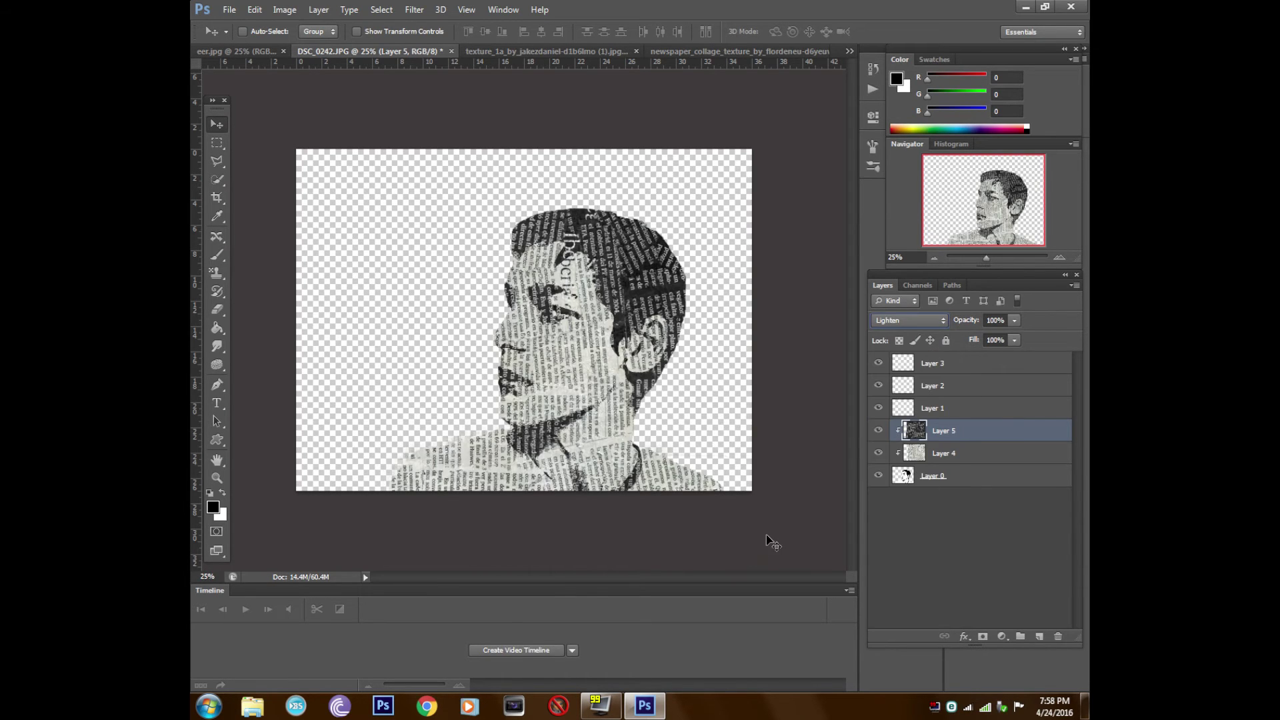
pyautogui.click(1015, 320)
pyautogui.click(968, 337)
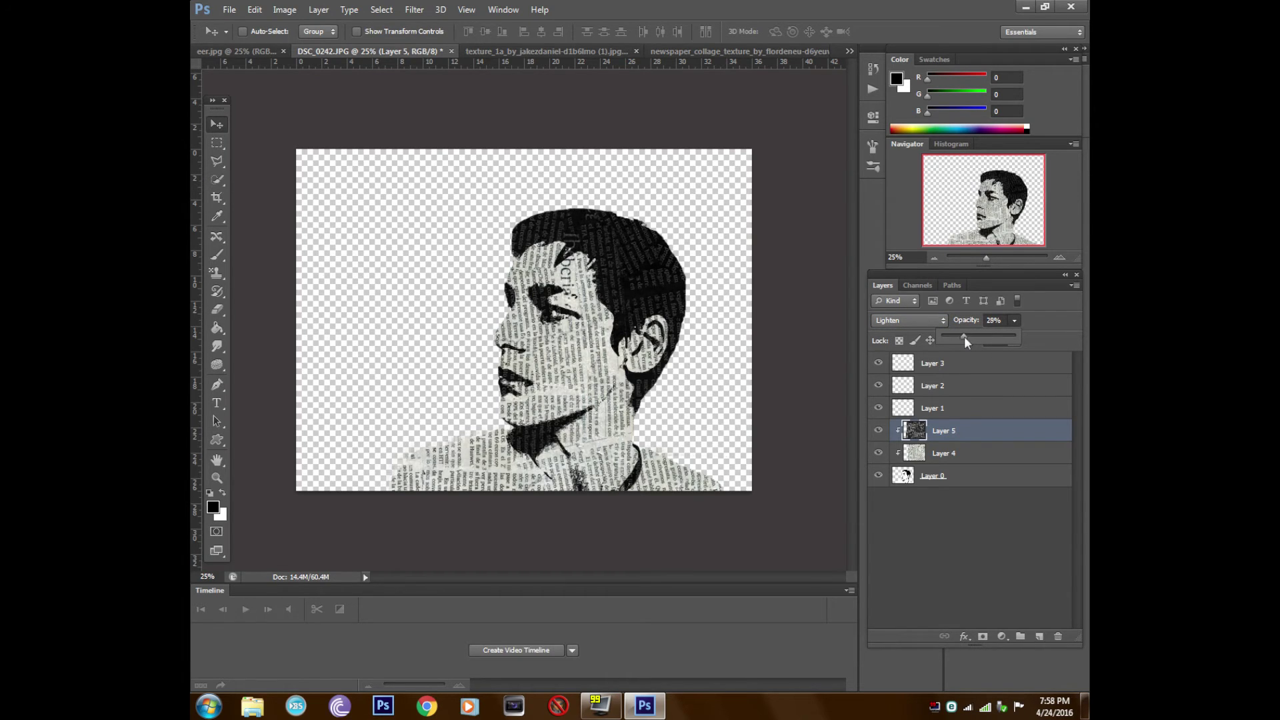
pyautogui.click(874, 335)
pyautogui.click(245, 52)
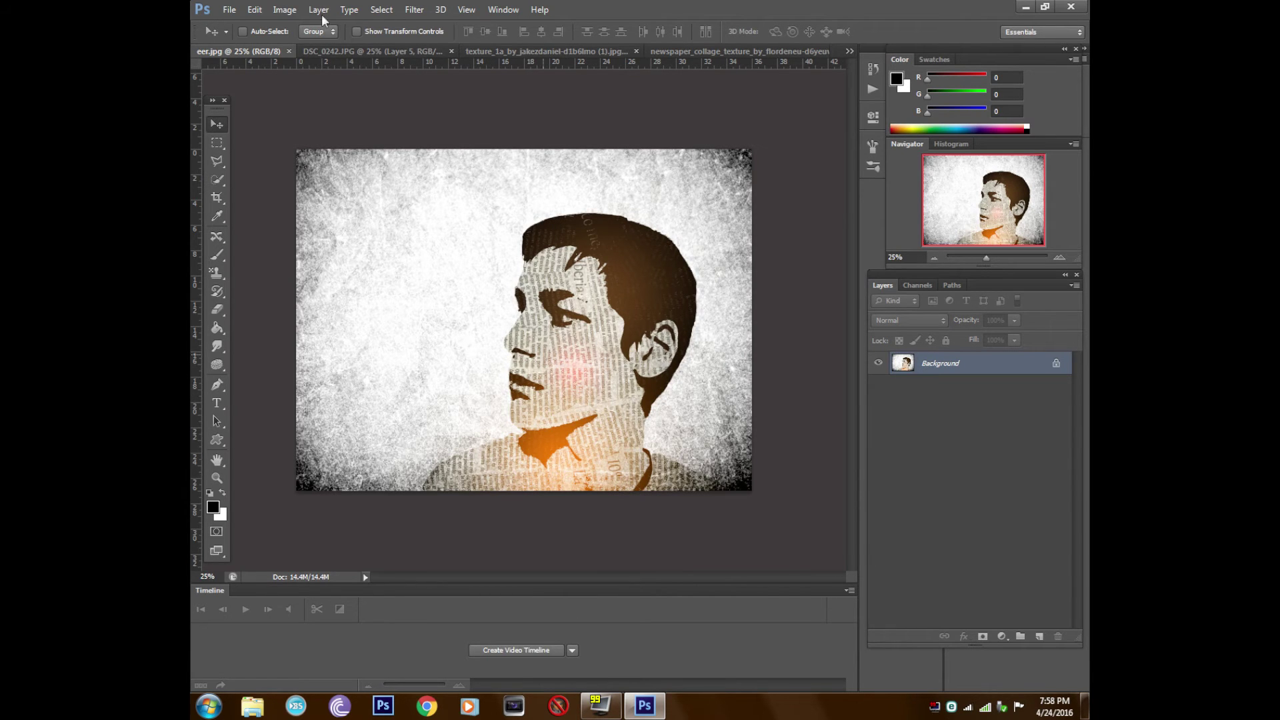
# Drag the grunge paper texture into DSC_0242 above Layer 1
pyautogui.click(398, 56)
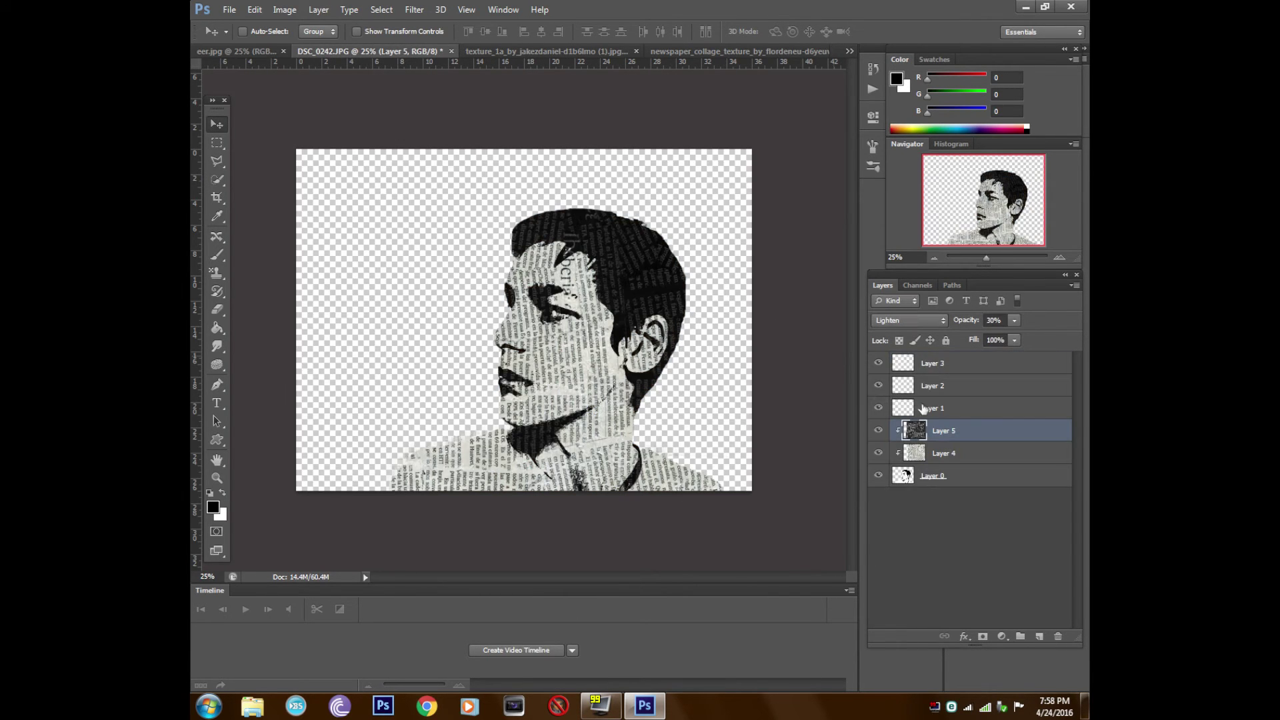
pyautogui.click(939, 414)
pyautogui.click(579, 52)
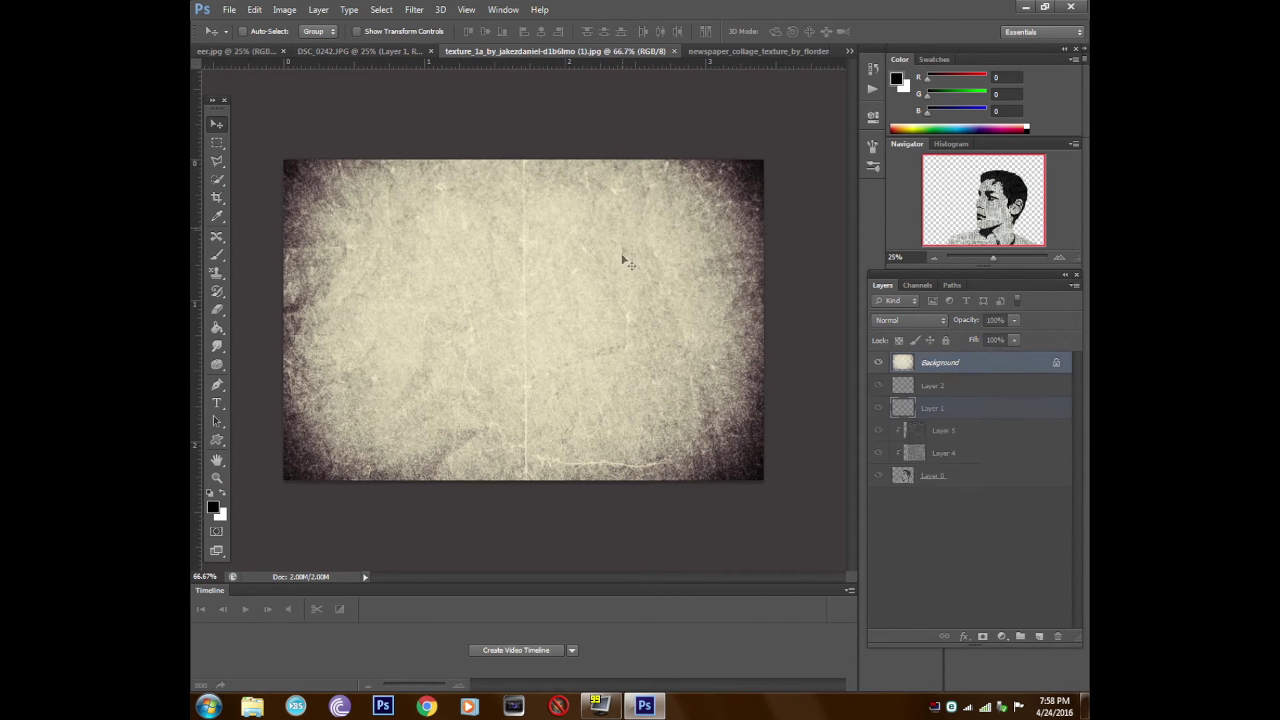
pyautogui.moveTo(368, 54); pyautogui.dragTo(486, 215)
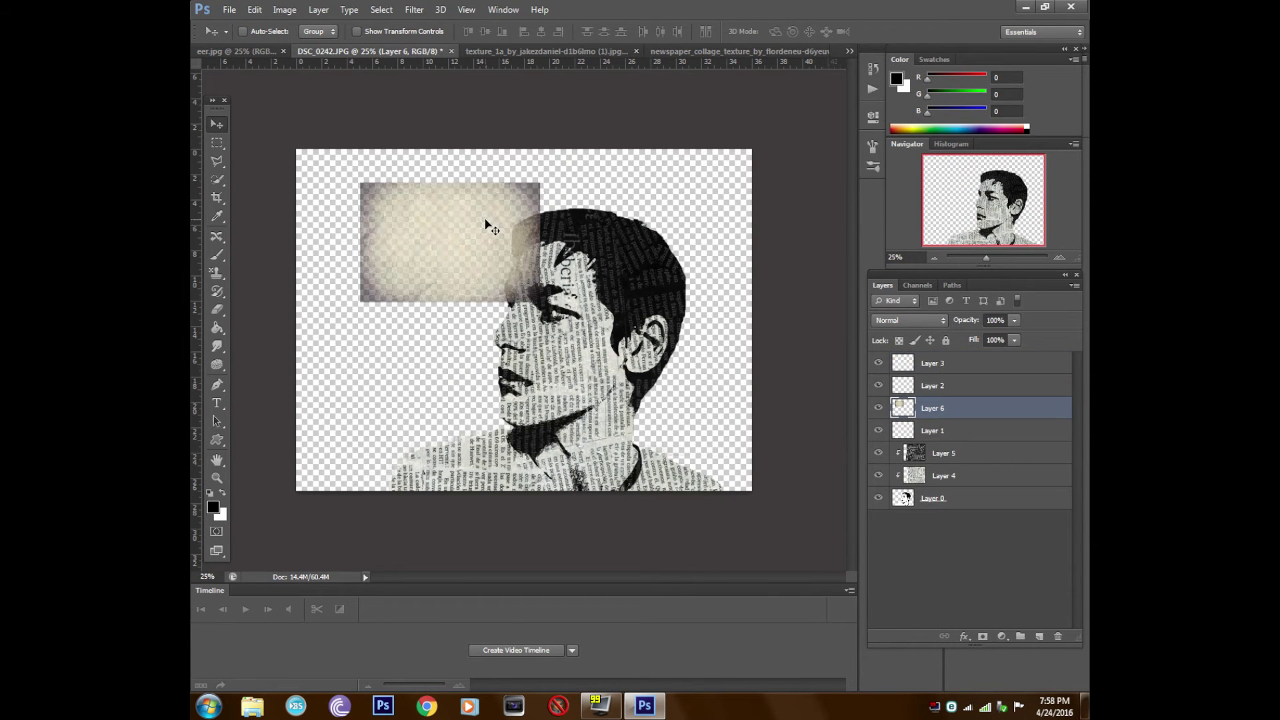
# Scale the texture to cover the whole canvas and move Layer 6 below Layer 0
pyautogui.hotkey('ctrl', 't')
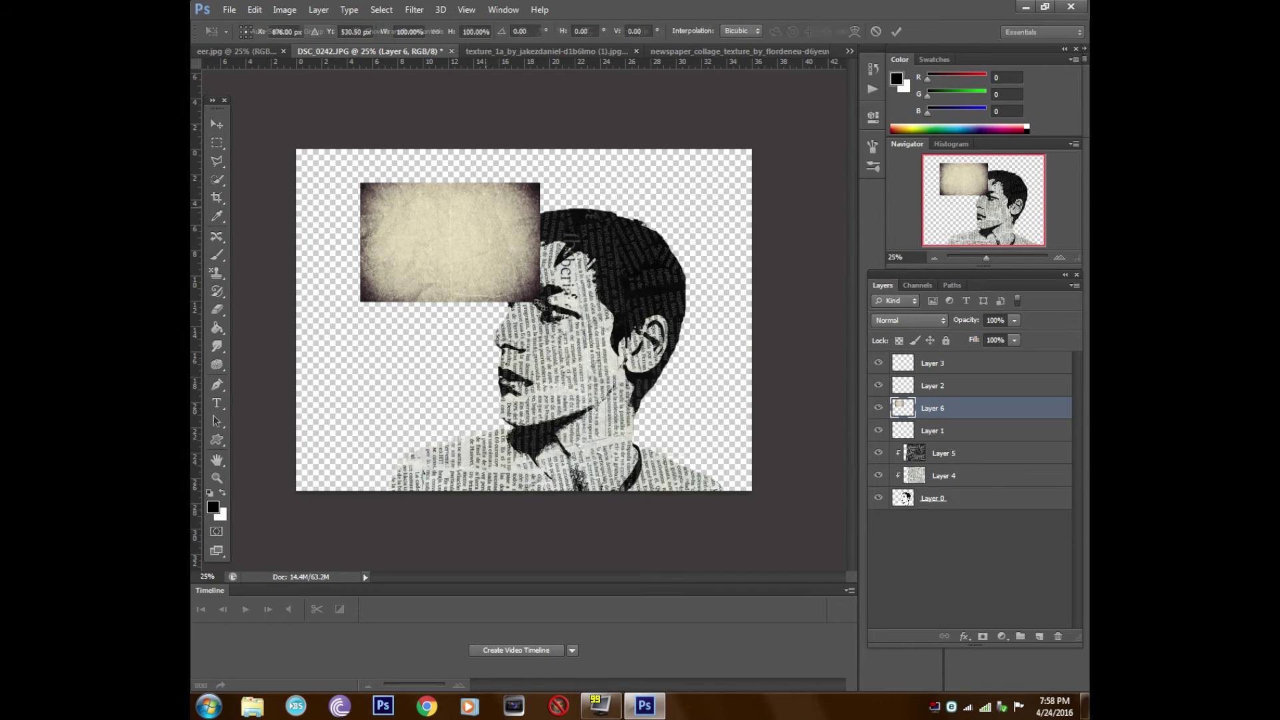
pyautogui.moveTo(540, 302)
pyautogui.mouseDown()
pyautogui.moveTo(770, 543)
pyautogui.moveTo(764, 531)
pyautogui.mouseUp()
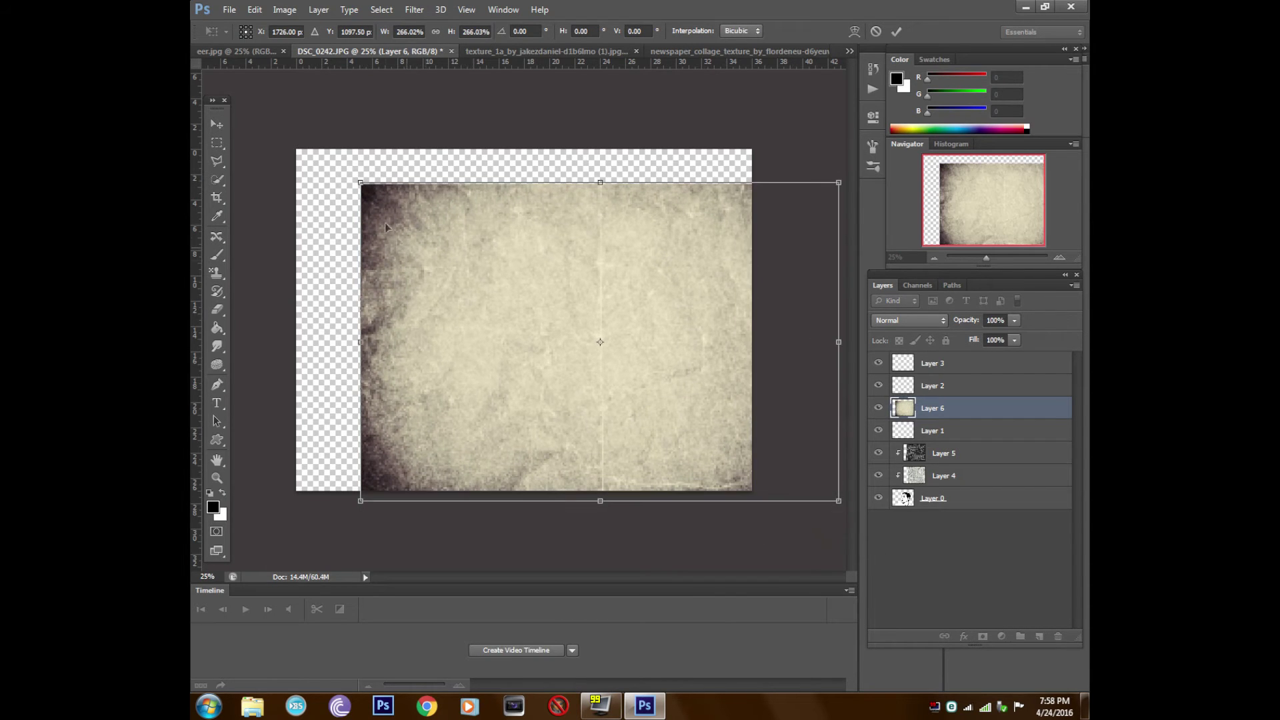
pyautogui.moveTo(265, 127); pyautogui.dragTo(224, 80)
pyautogui.moveTo(495, 284); pyautogui.dragTo(501, 321)
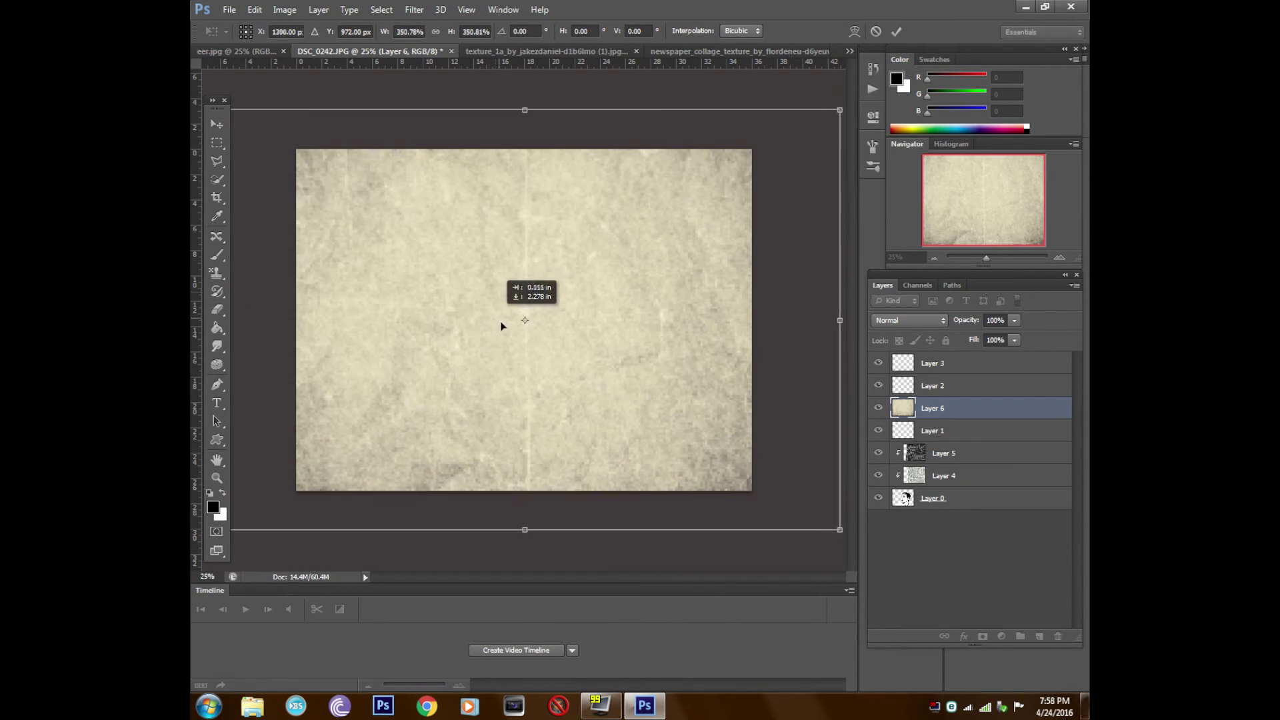
pyautogui.press('Return')
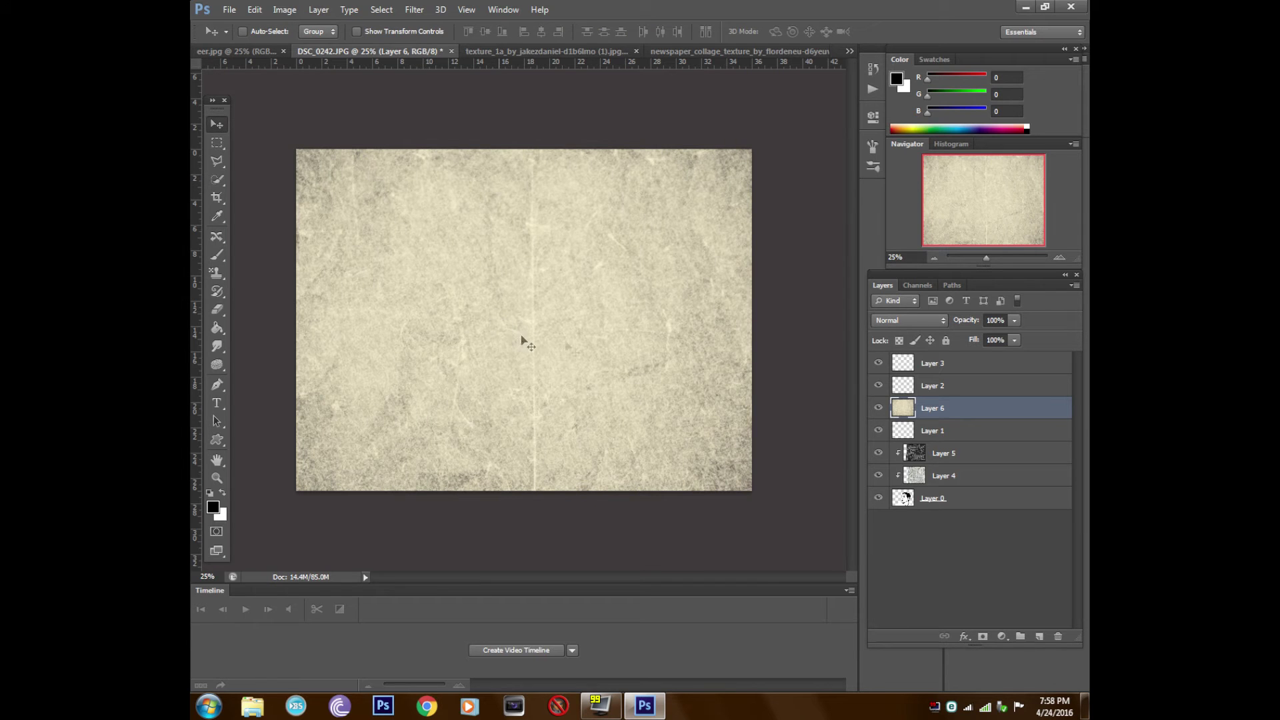
pyautogui.moveTo(946, 430); pyautogui.dragTo(908, 496)
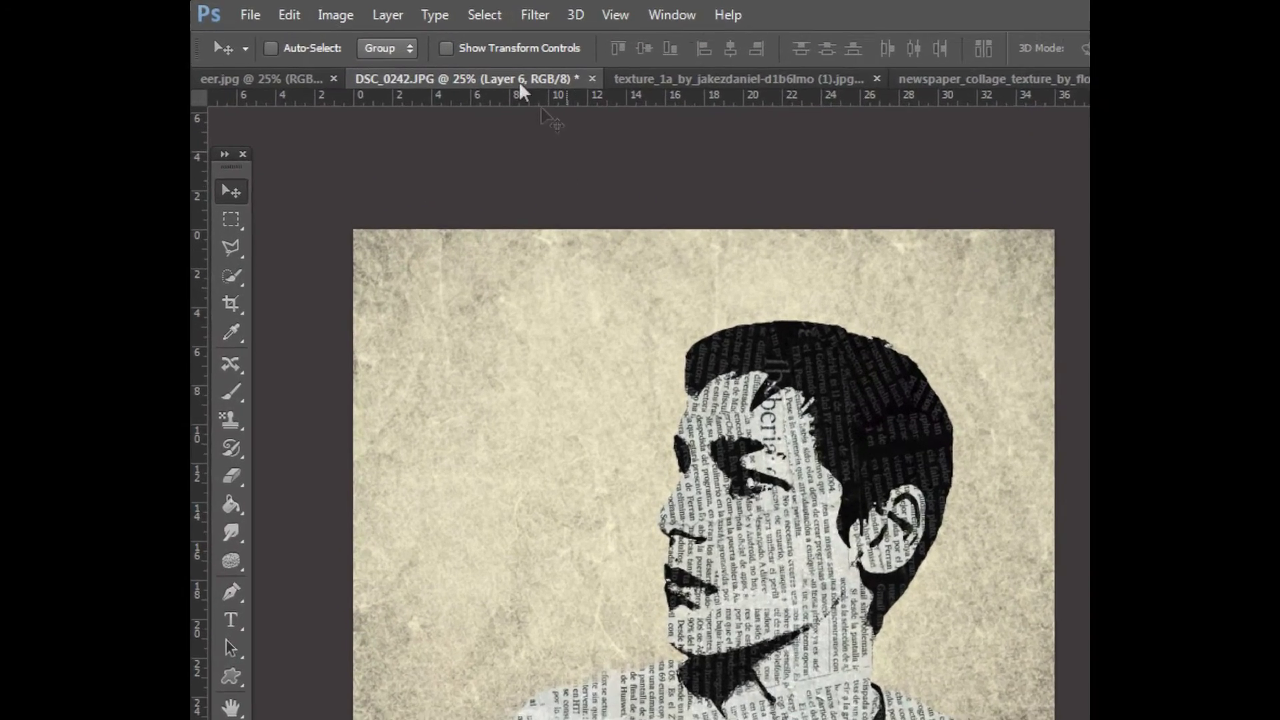
# Apply Color Balance to the texture: Cyan -100, Green +15, Blue +100
pyautogui.click(316, 10)
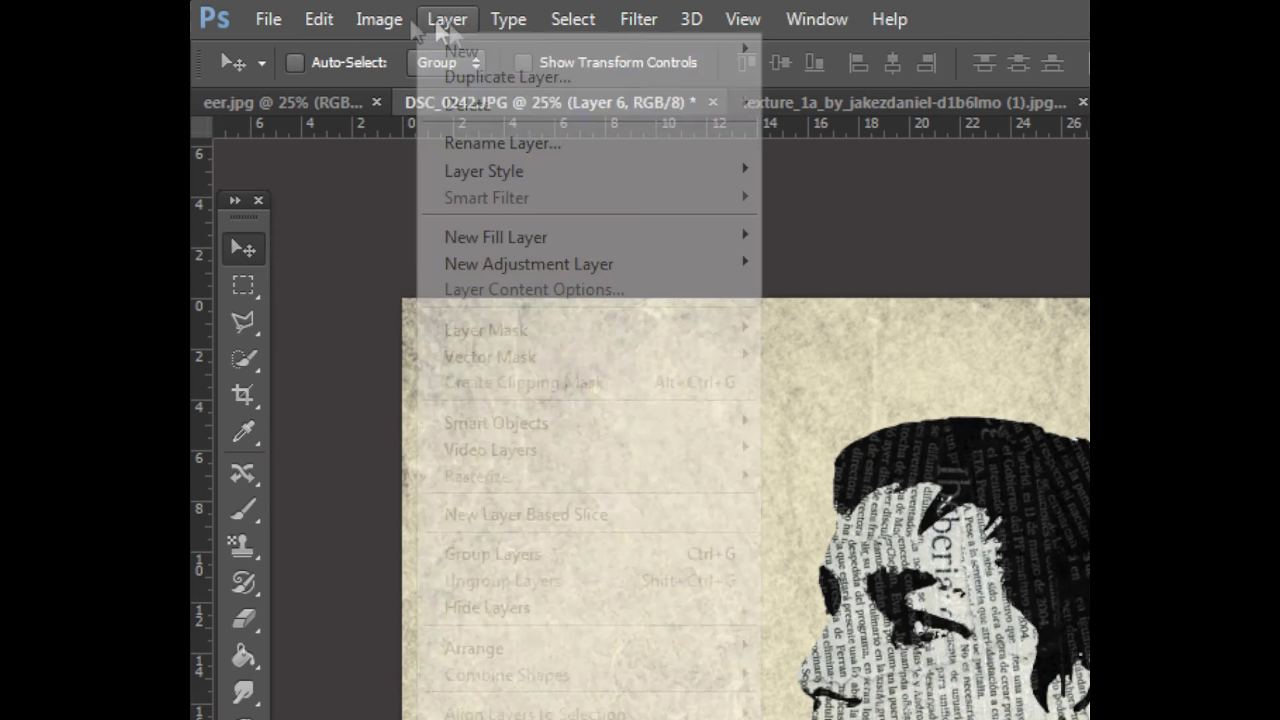
pyautogui.moveTo(420, 91)
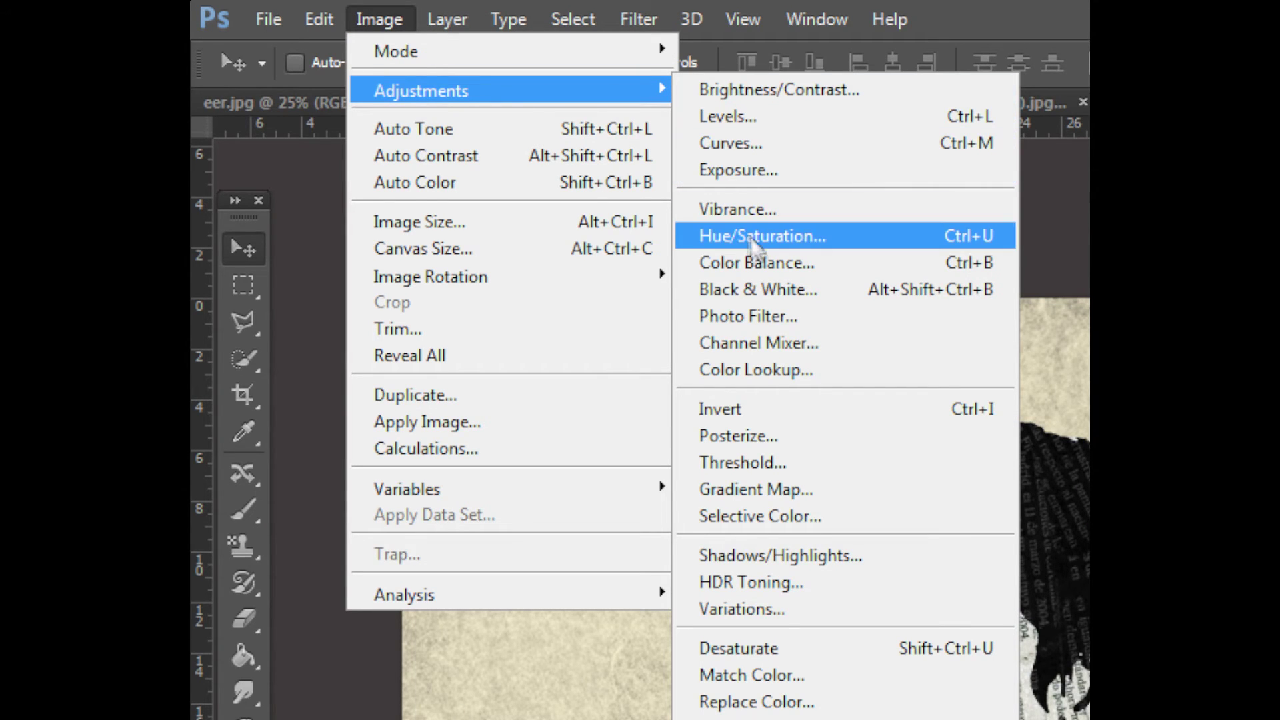
pyautogui.click(757, 262)
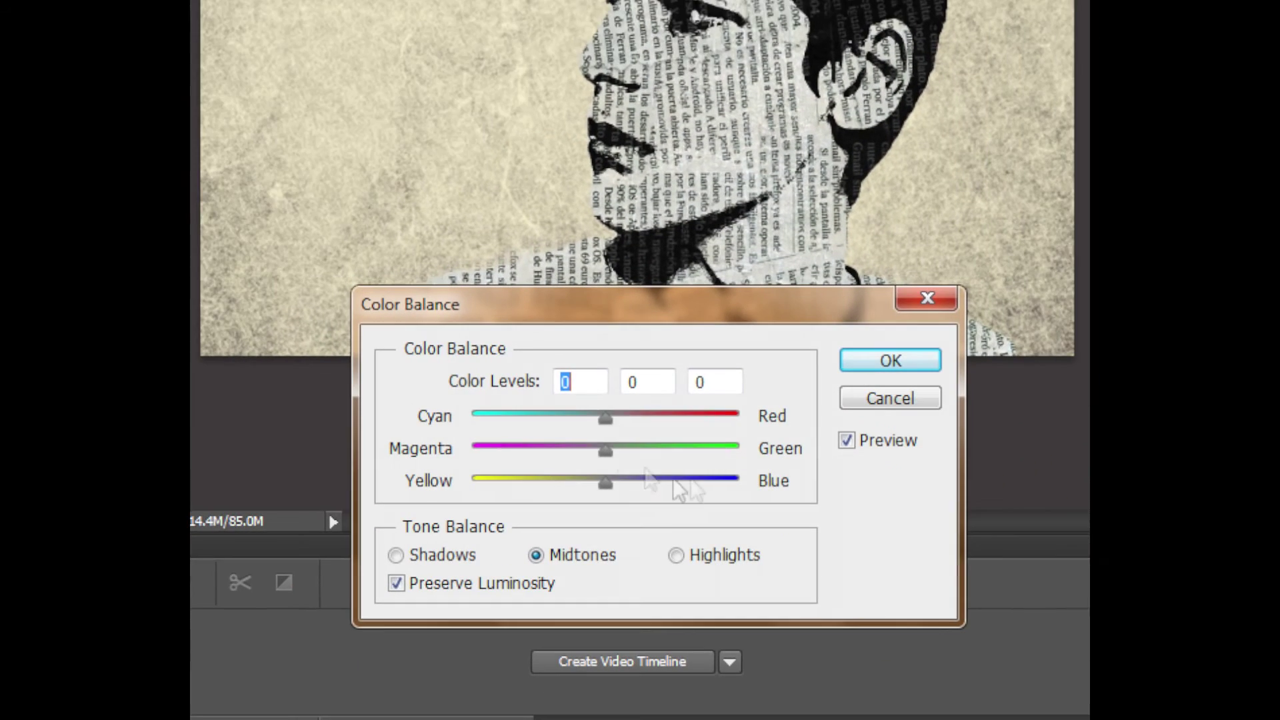
pyautogui.moveTo(607, 418)
pyautogui.mouseDown()
pyautogui.moveTo(450, 430)
pyautogui.moveTo(558, 442)
pyautogui.mouseUp()
pyautogui.moveTo(616, 485)
pyautogui.mouseDown()
pyautogui.moveTo(729, 505)
pyautogui.moveTo(654, 509)
pyautogui.mouseUp()
pyautogui.moveTo(604, 450)
pyautogui.mouseDown()
pyautogui.moveTo(620, 459)
pyautogui.moveTo(575, 433)
pyautogui.mouseUp()
pyautogui.click(880, 362)
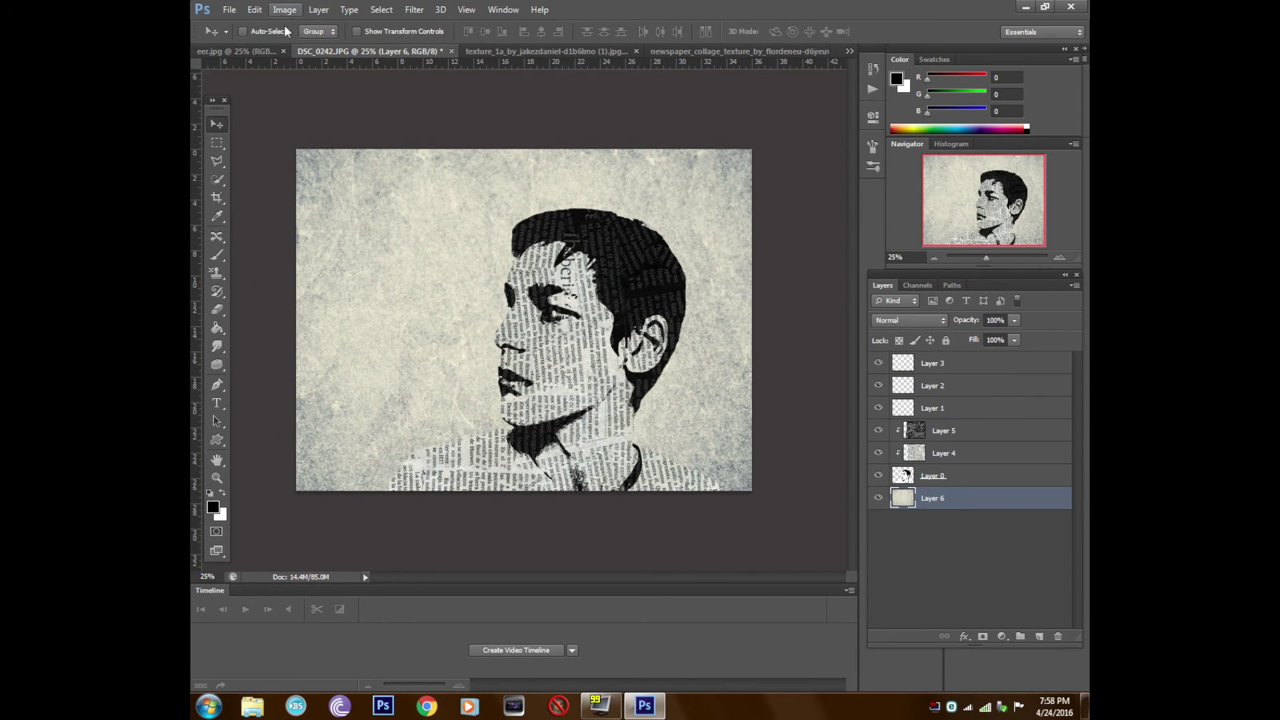
# Raise the texture's brightness to 24 with Brightness/Contrast, then reselect Layer 1
pyautogui.click(285, 9)
pyautogui.click(506, 46)
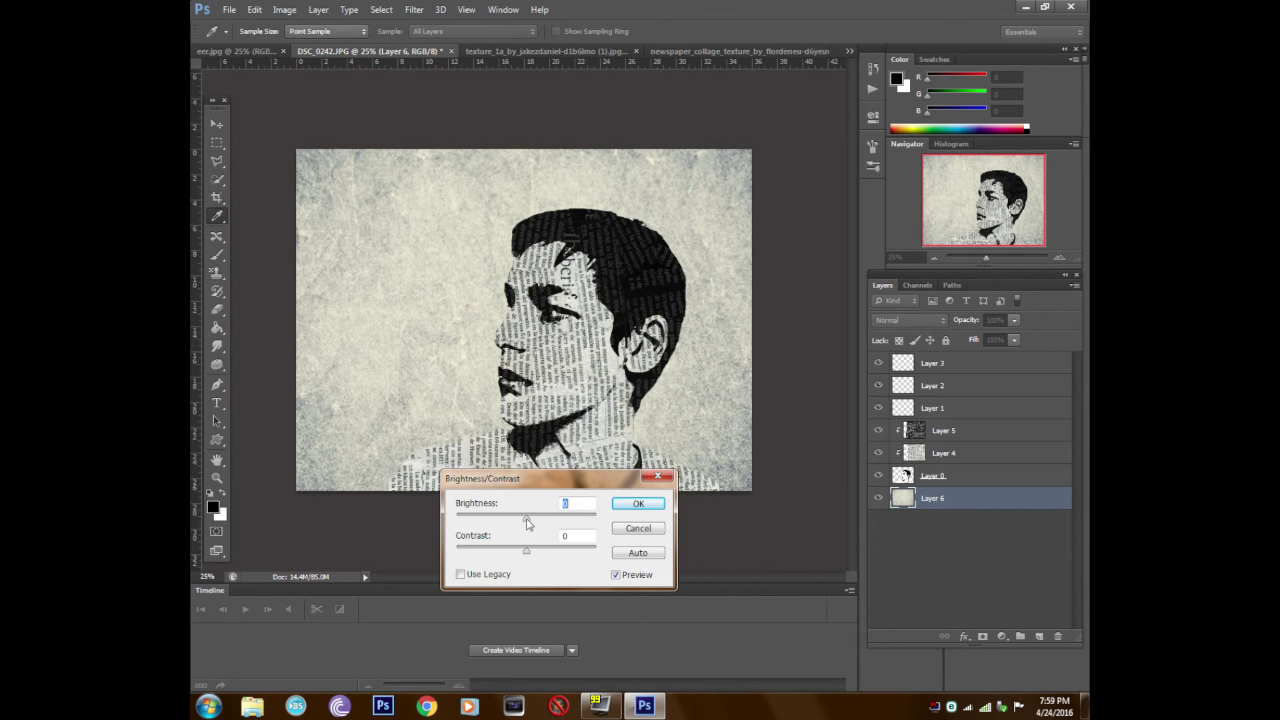
pyautogui.moveTo(527, 523); pyautogui.dragTo(543, 524)
pyautogui.click(630, 505)
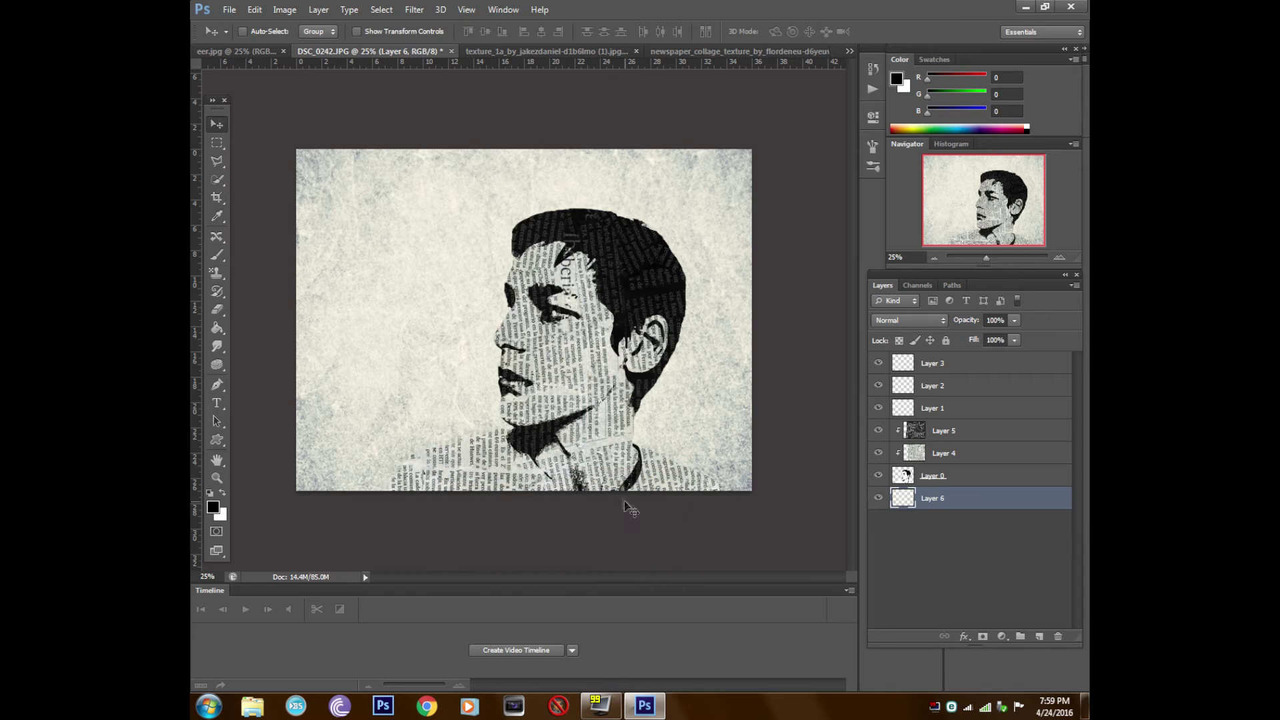
pyautogui.hotkey('alt', ']')
pyautogui.hotkey('alt', ']')
pyautogui.hotkey('alt', ']')
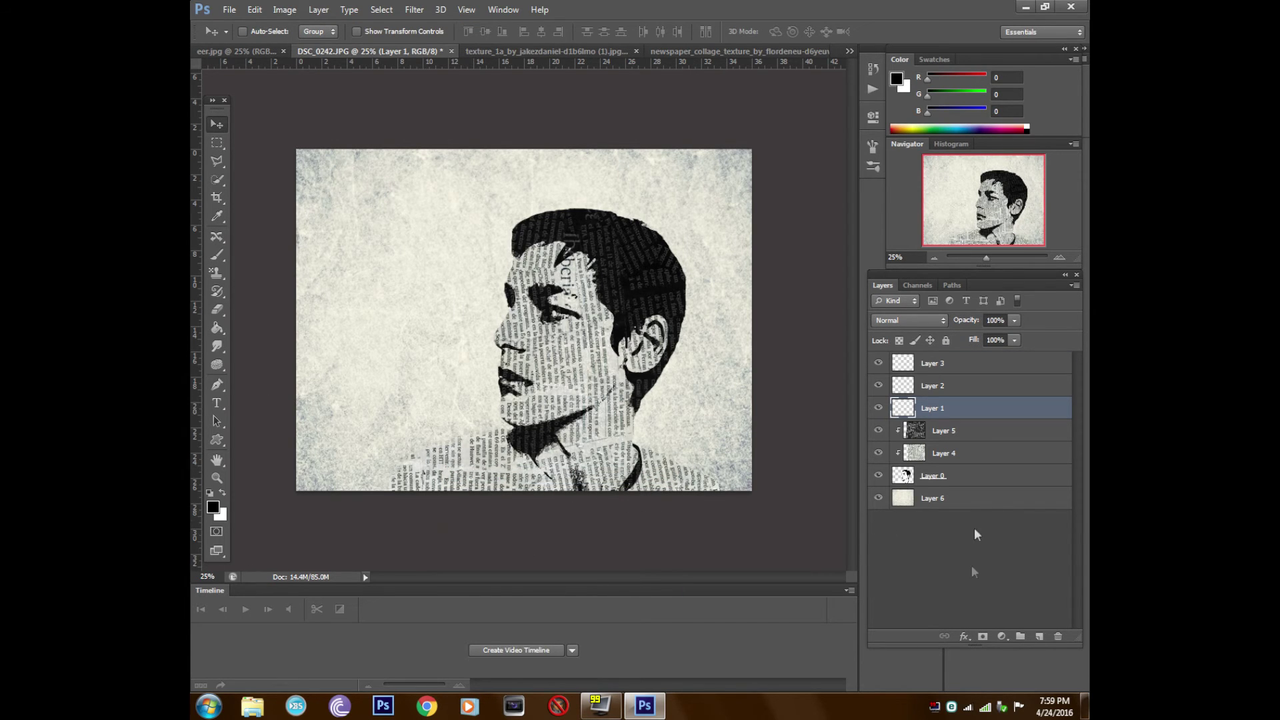
# Choose the Brush tool with a large soft round tip
pyautogui.click(217, 260)
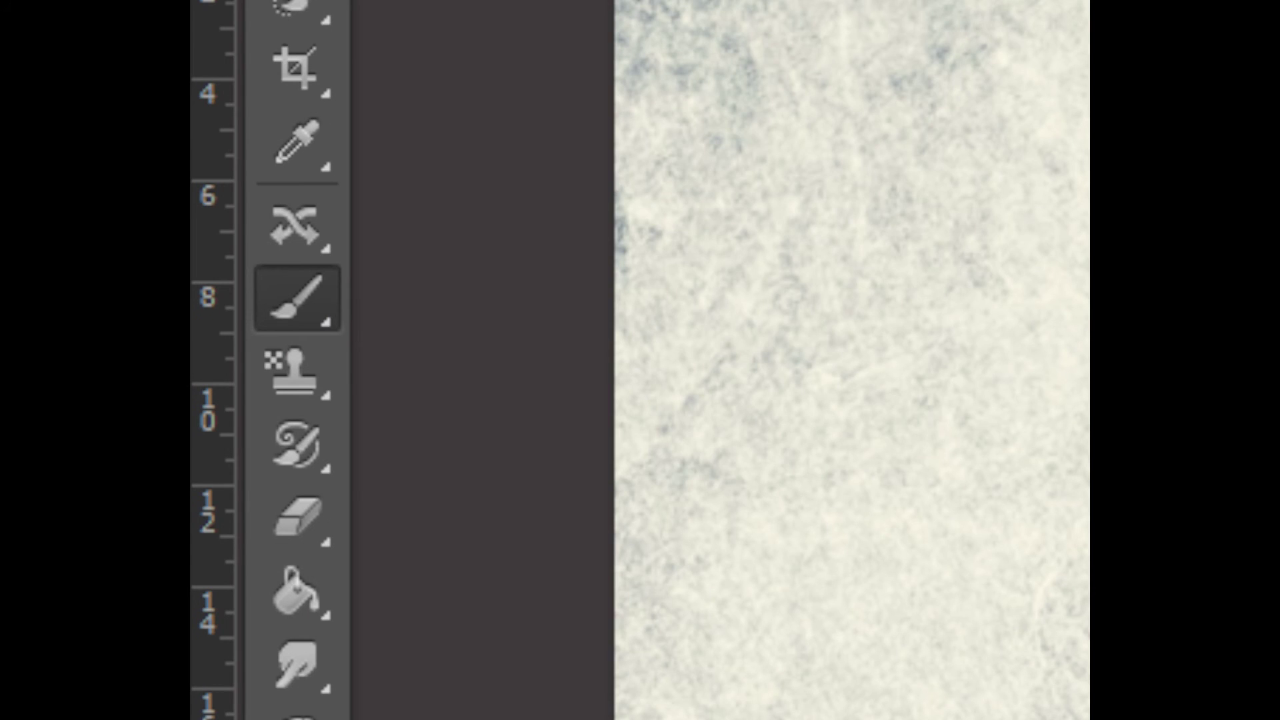
pyautogui.click(331, 63)
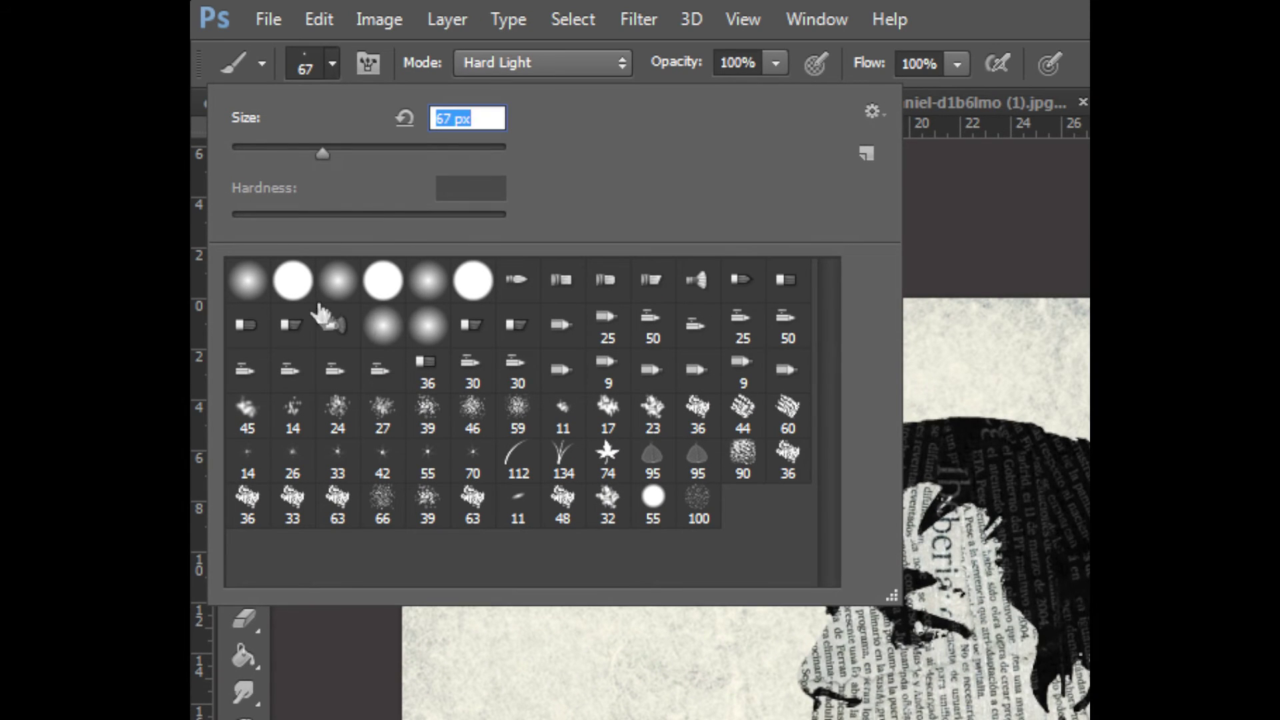
pyautogui.click(344, 294)
pyautogui.moveTo(322, 153); pyautogui.dragTo(466, 150)
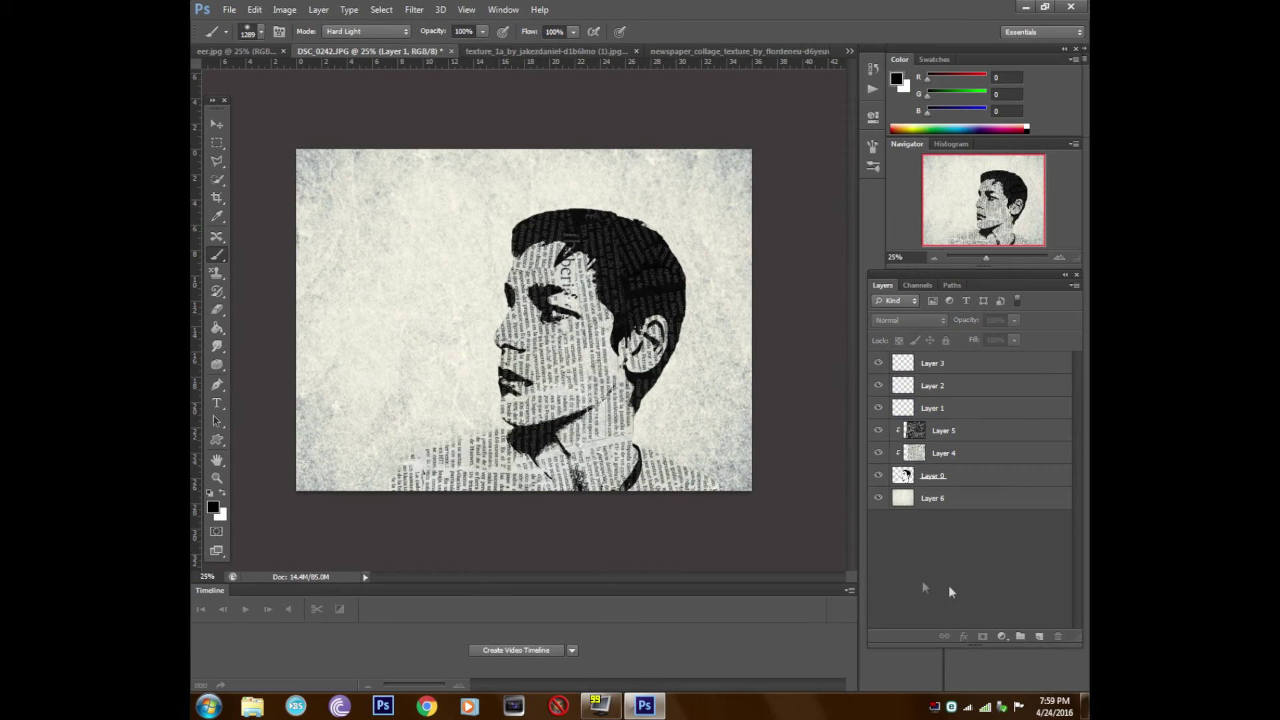
pyautogui.click(942, 410)
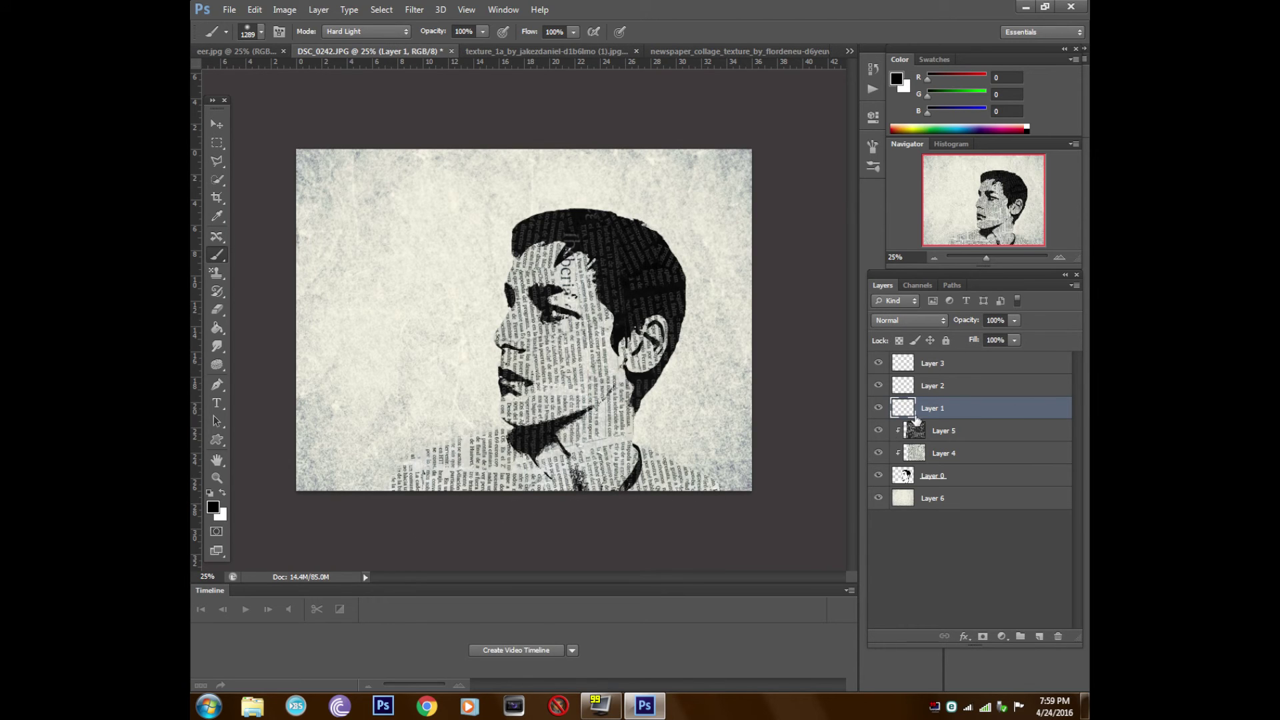
# Add new Layer 7, then paint a bright red glow over the neck and chin on Layer 1
pyautogui.click(1040, 637)
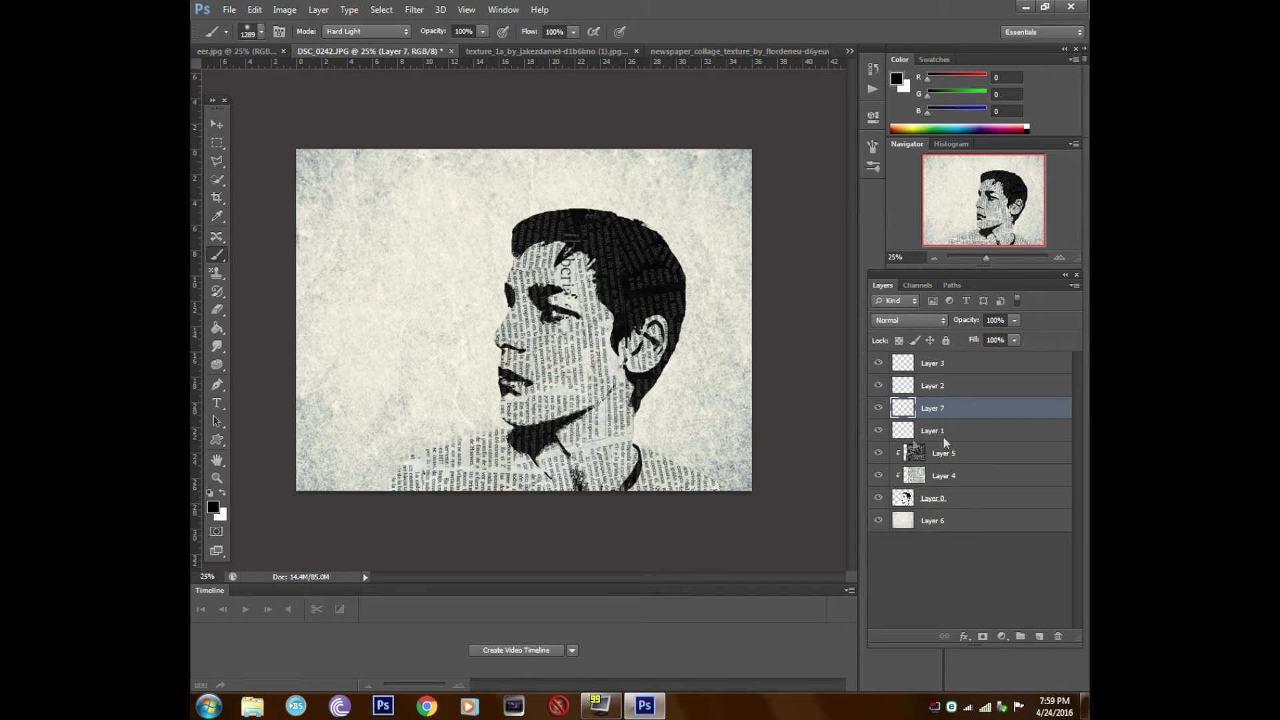
pyautogui.click(920, 427)
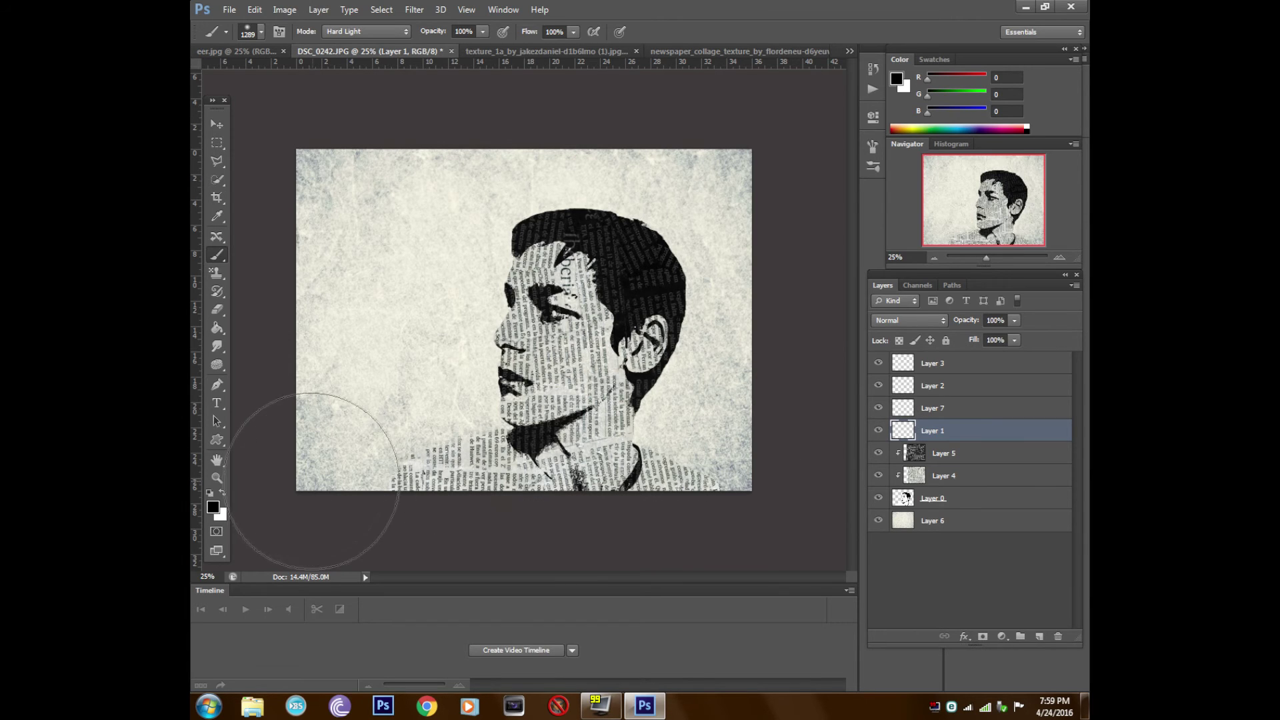
pyautogui.click(213, 507)
pyautogui.click(488, 451)
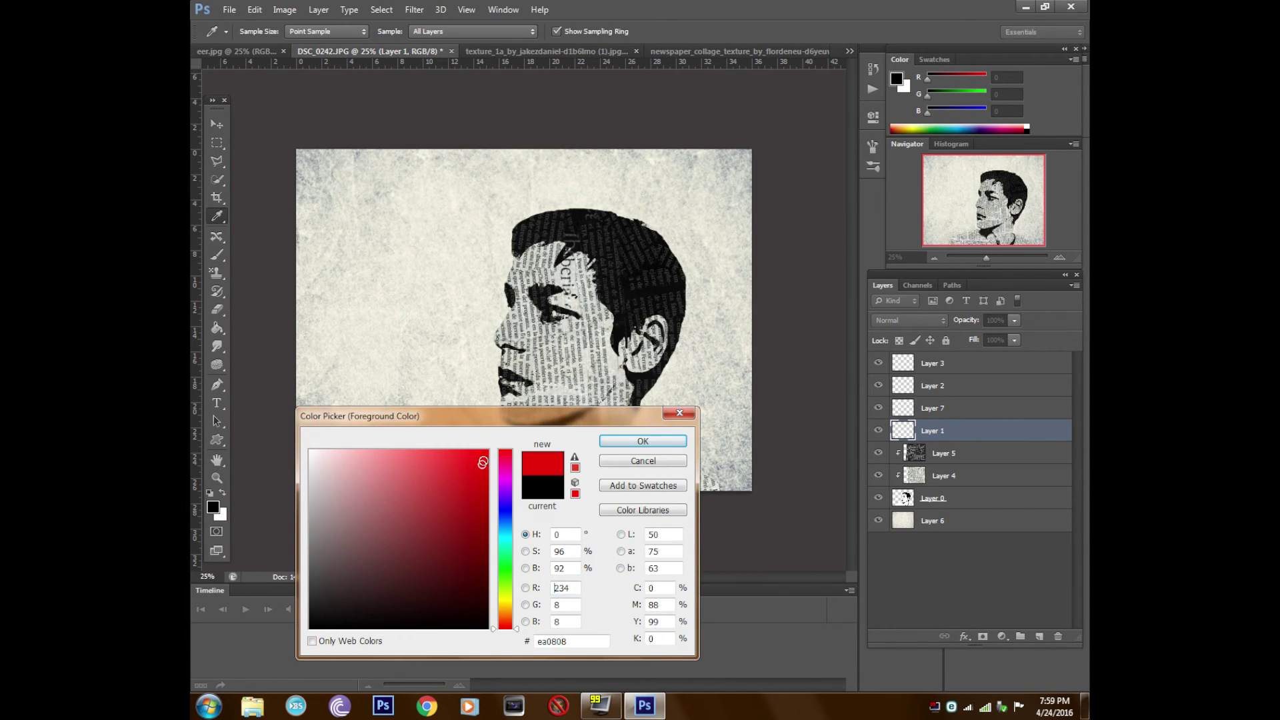
pyautogui.click(643, 441)
pyautogui.press('b')
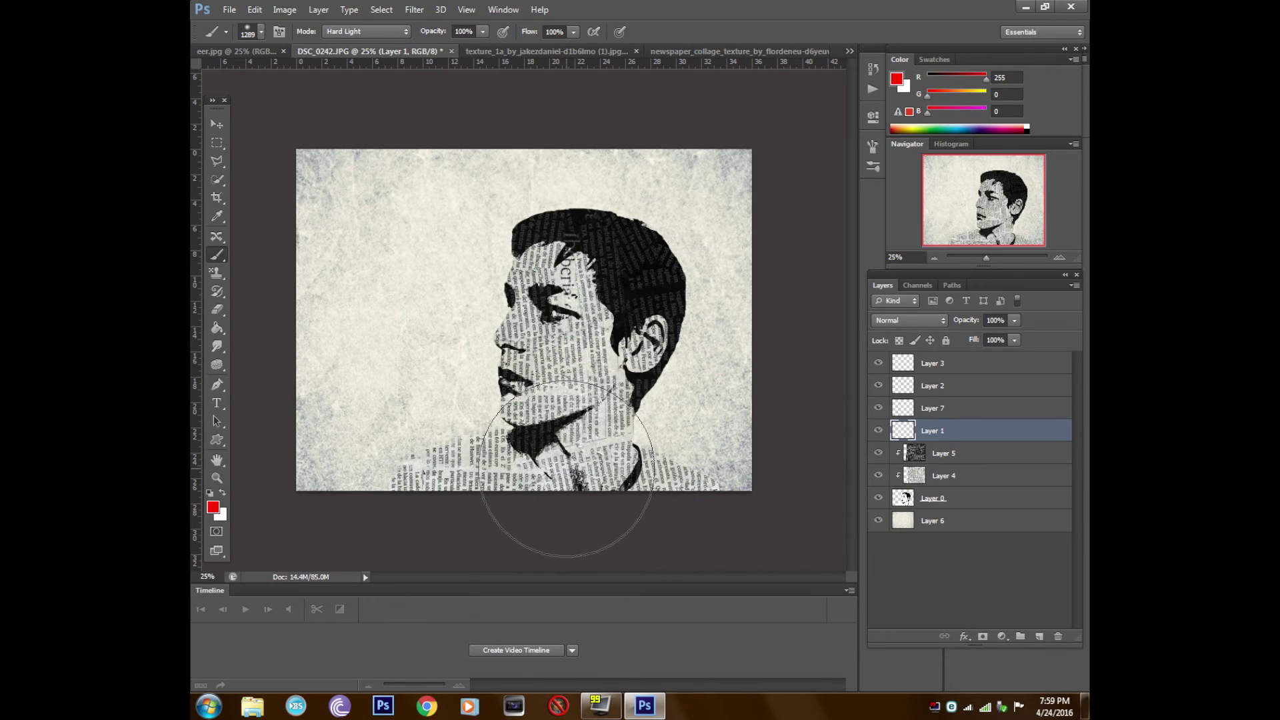
pyautogui.click(562, 472)
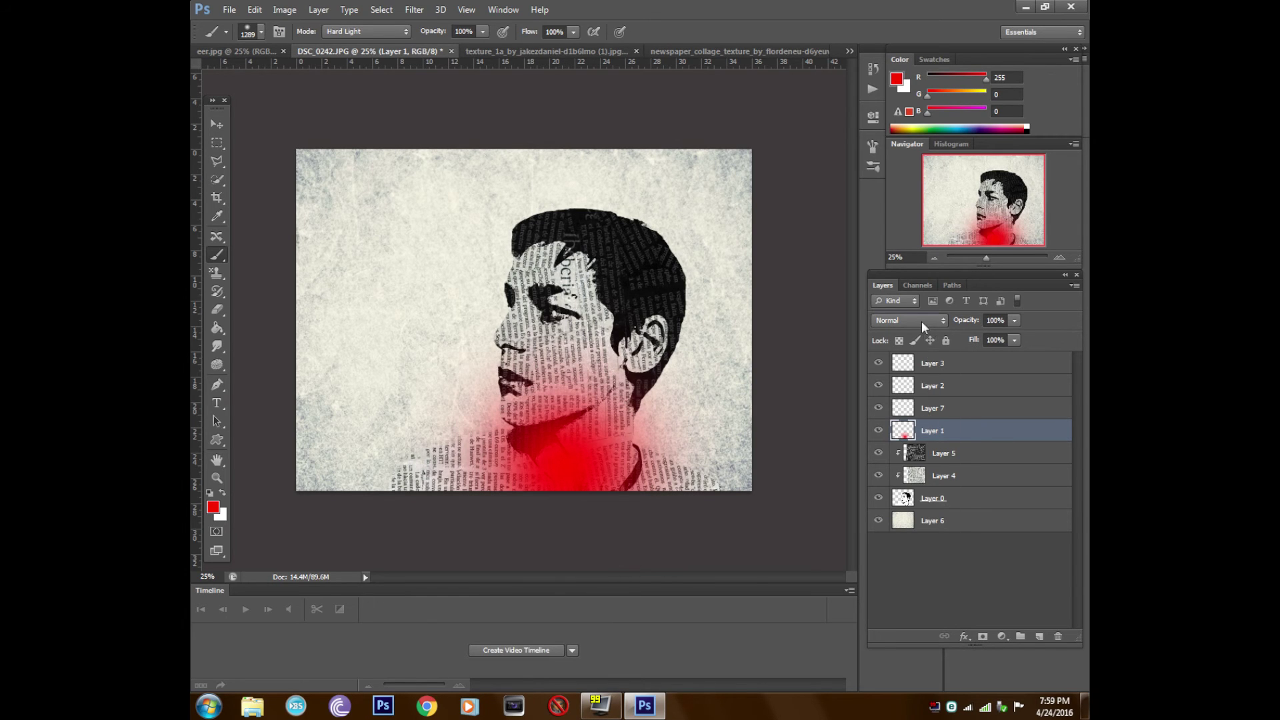
# Set Layer 1's blend mode to Lighten, then select Layer 7
pyautogui.click(921, 321)
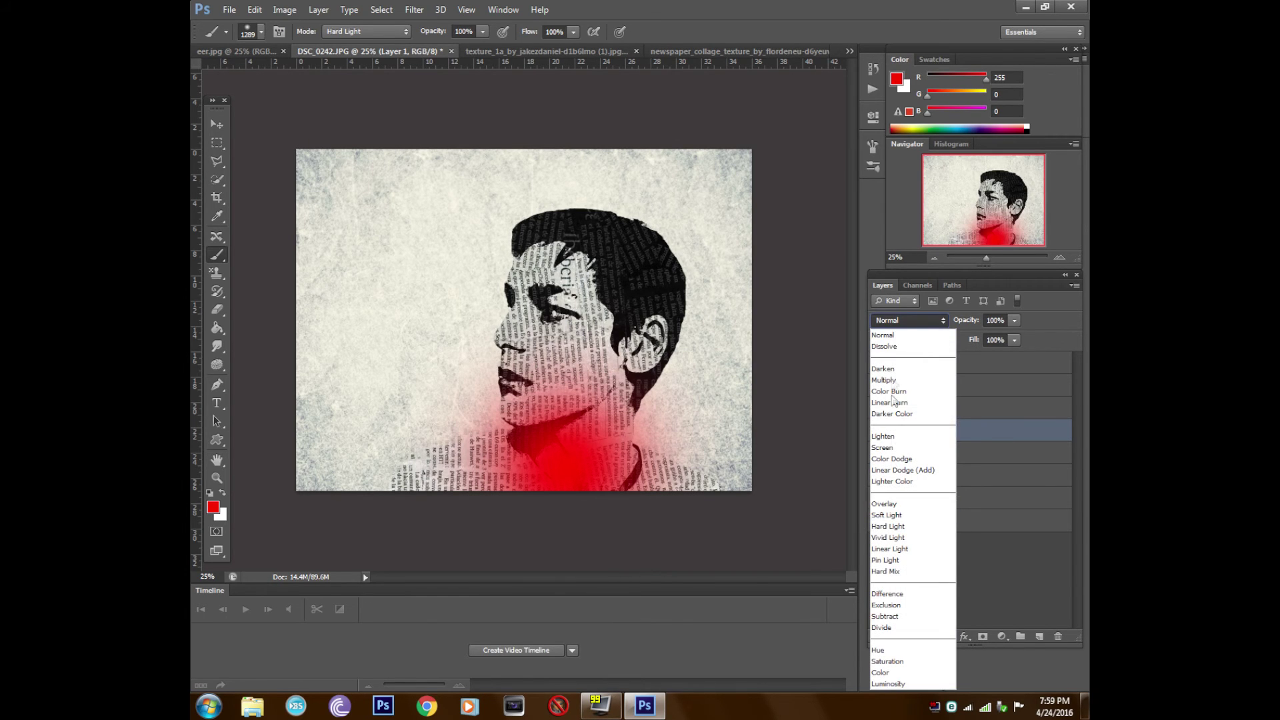
pyautogui.click(885, 437)
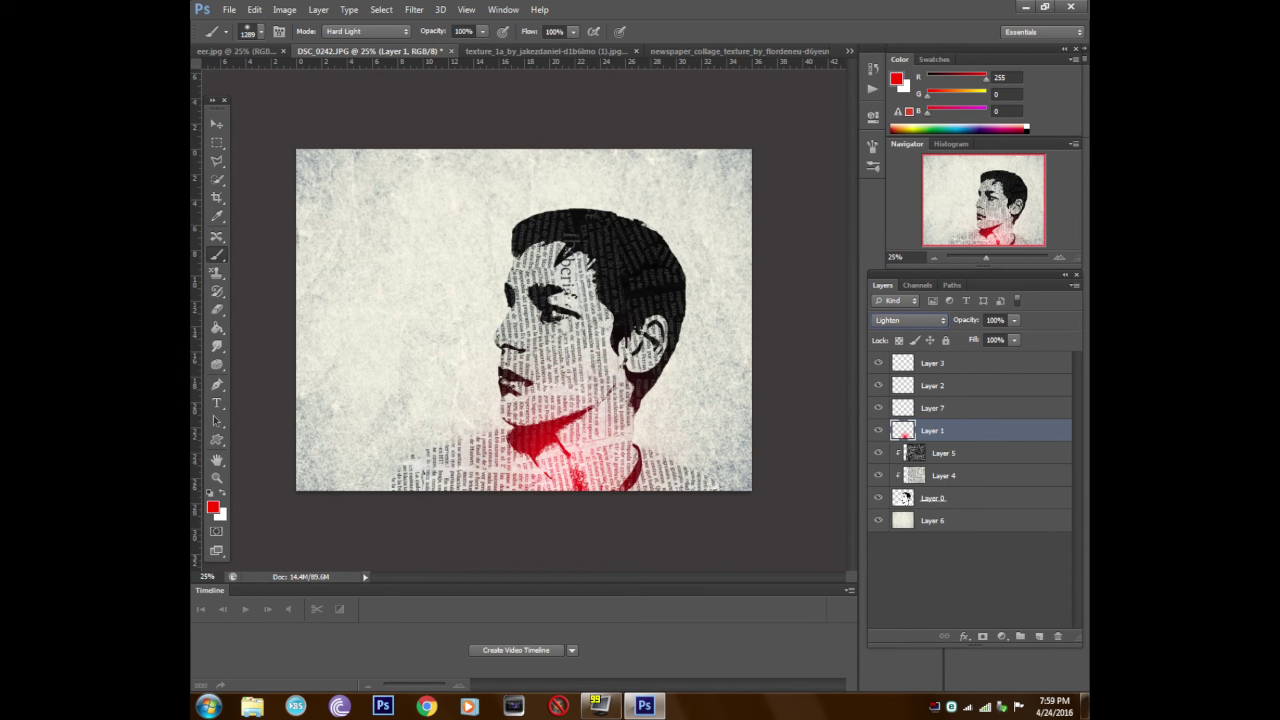
pyautogui.click(918, 410)
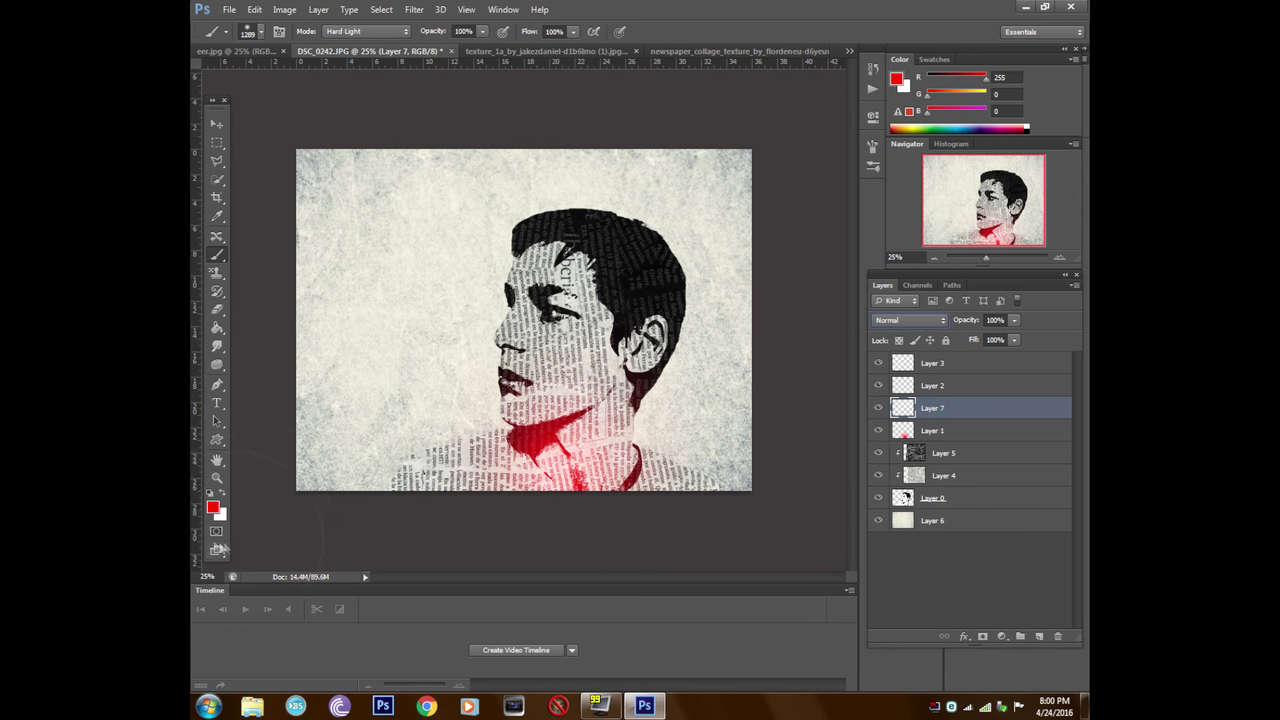
# Paint a bright cyan glow over the head on Layer 7 in Lighten blend mode
pyautogui.click(213, 509)
pyautogui.click(508, 533)
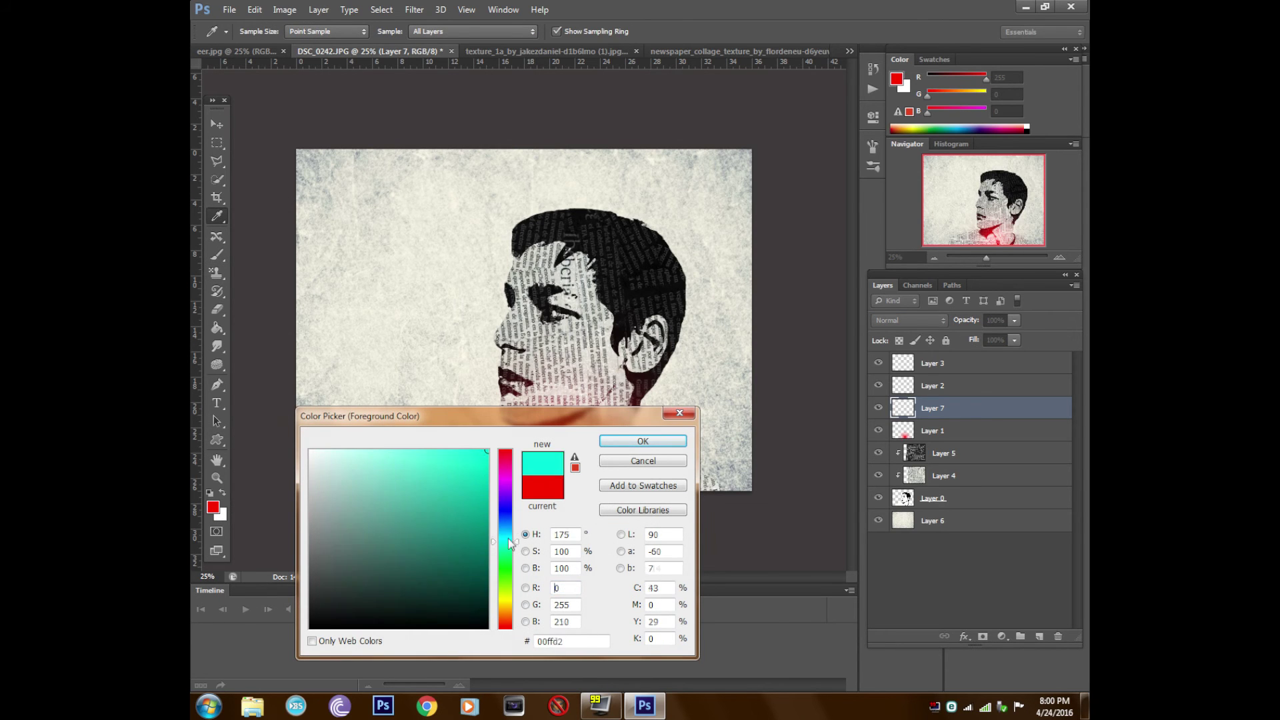
pyautogui.click(606, 446)
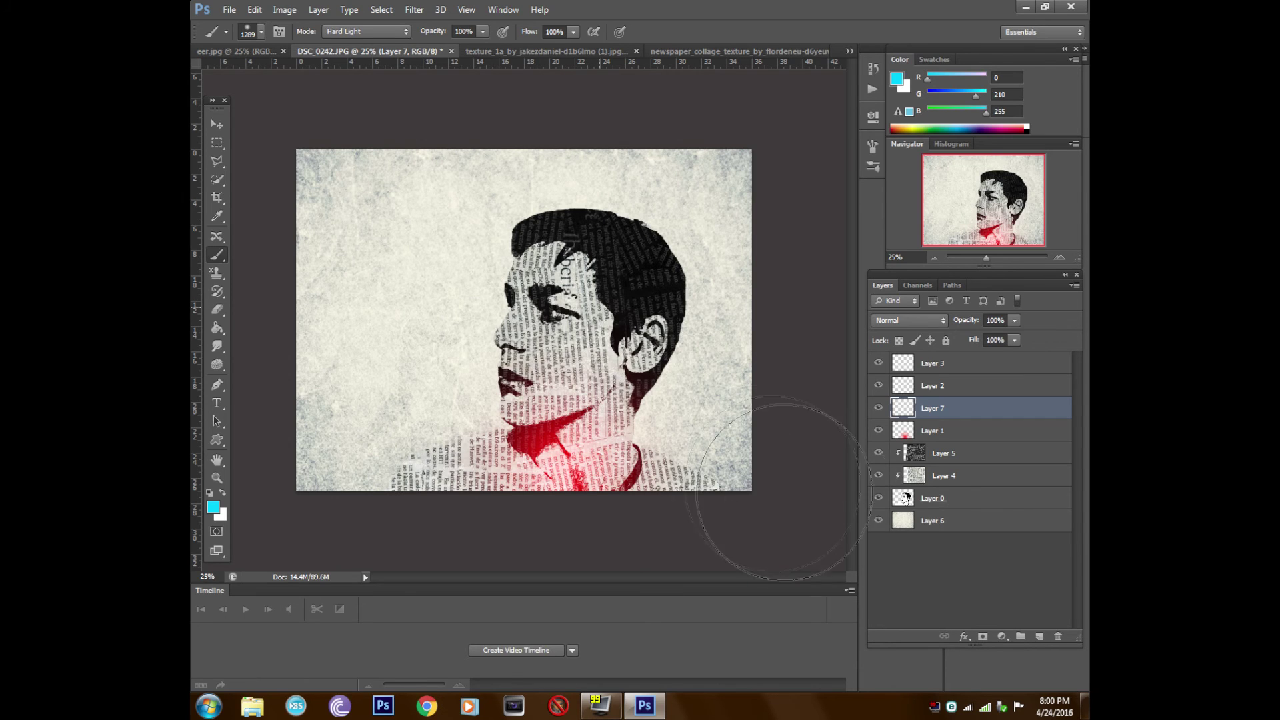
pyautogui.click(600, 300)
pyautogui.click(924, 314)
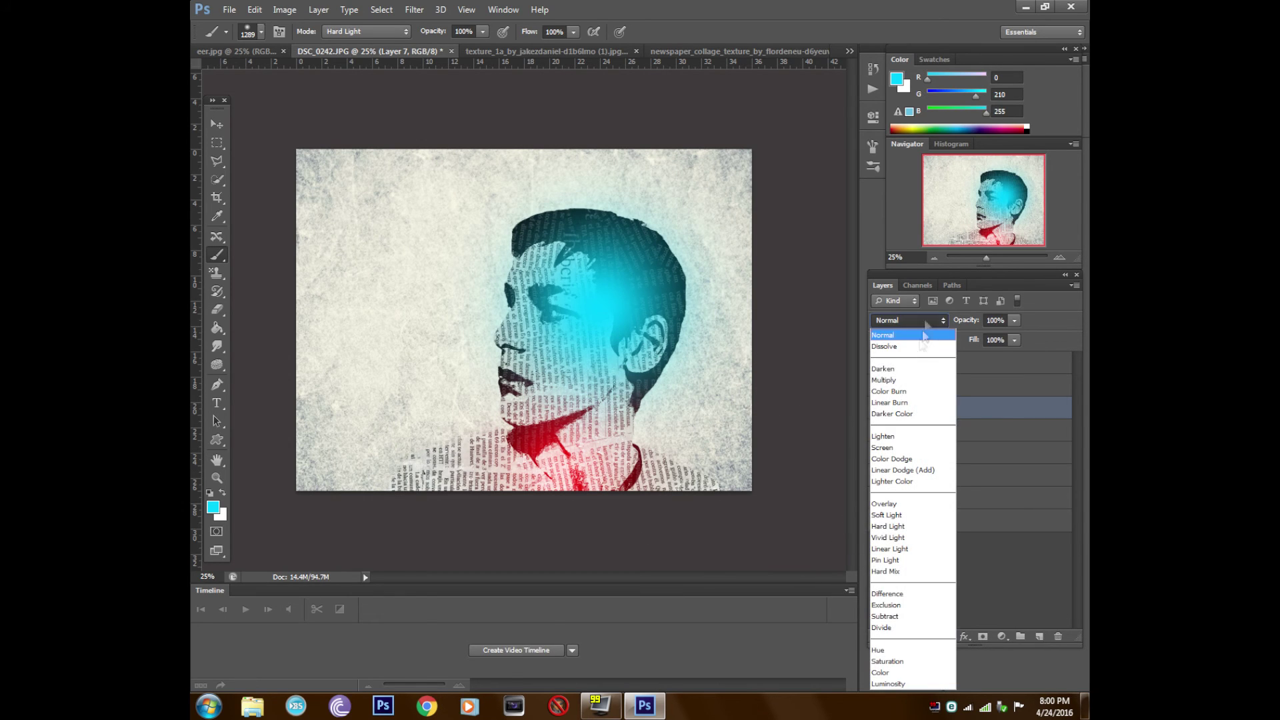
pyautogui.click(885, 435)
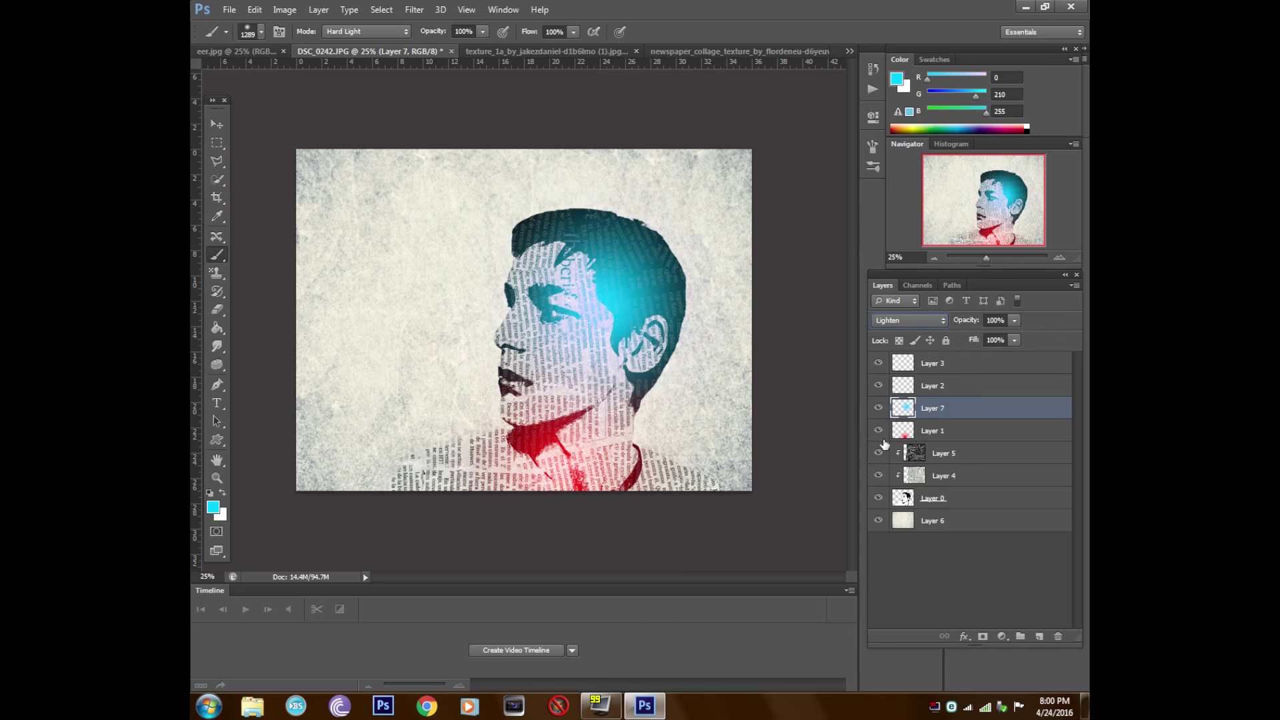
# Move the cyan glow up and right, comparing against the other portrait version
pyautogui.click(217, 124)
pyautogui.moveTo(576, 347); pyautogui.dragTo(603, 314)
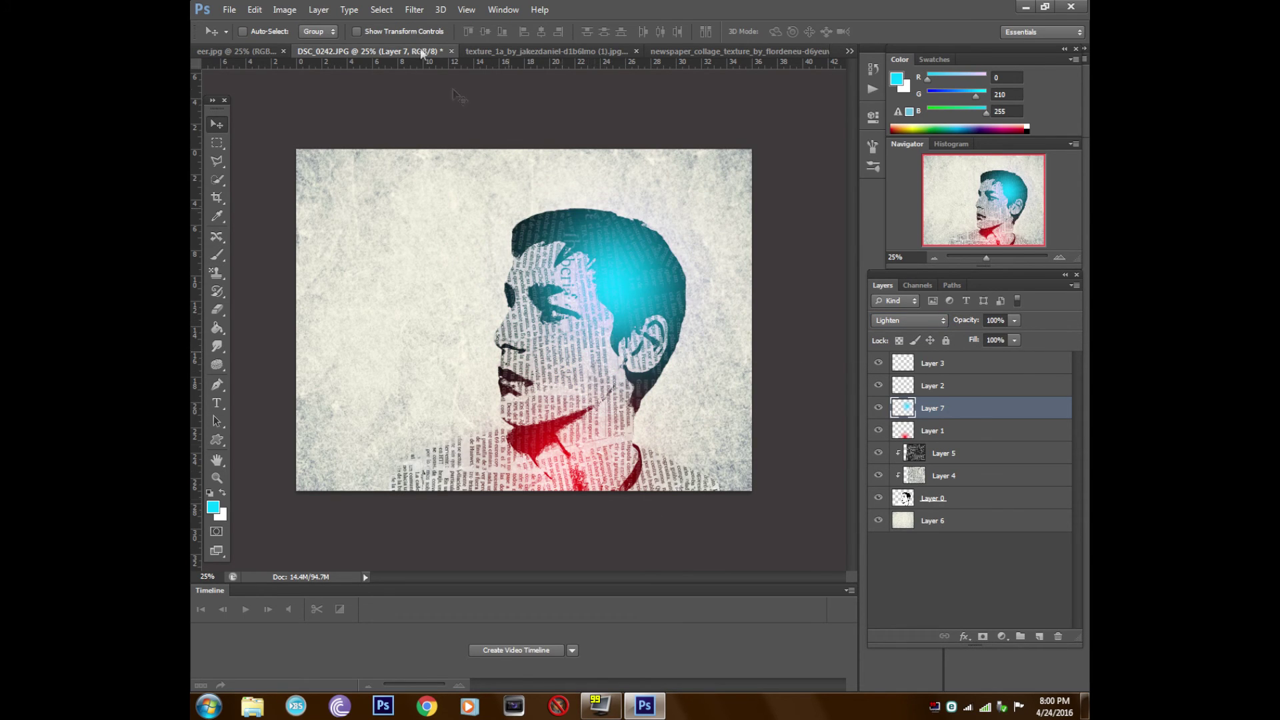
pyautogui.click(266, 52)
pyautogui.click(307, 51)
pyautogui.click(245, 51)
pyautogui.click(366, 52)
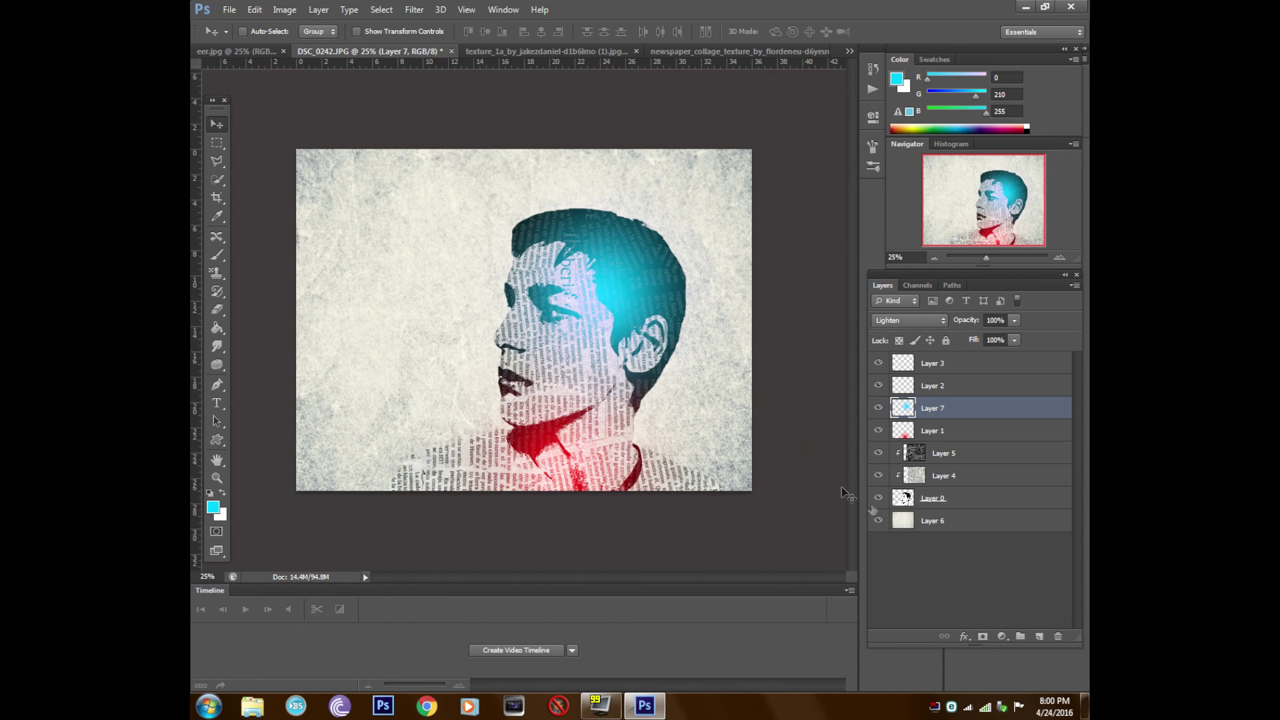
# Shift Layer 7's cyan glow slightly down and left across the head
pyautogui.moveTo(616, 285)
pyautogui.mouseDown()
pyautogui.moveTo(594, 306)
pyautogui.moveTo(604, 312)
pyautogui.mouseUp()
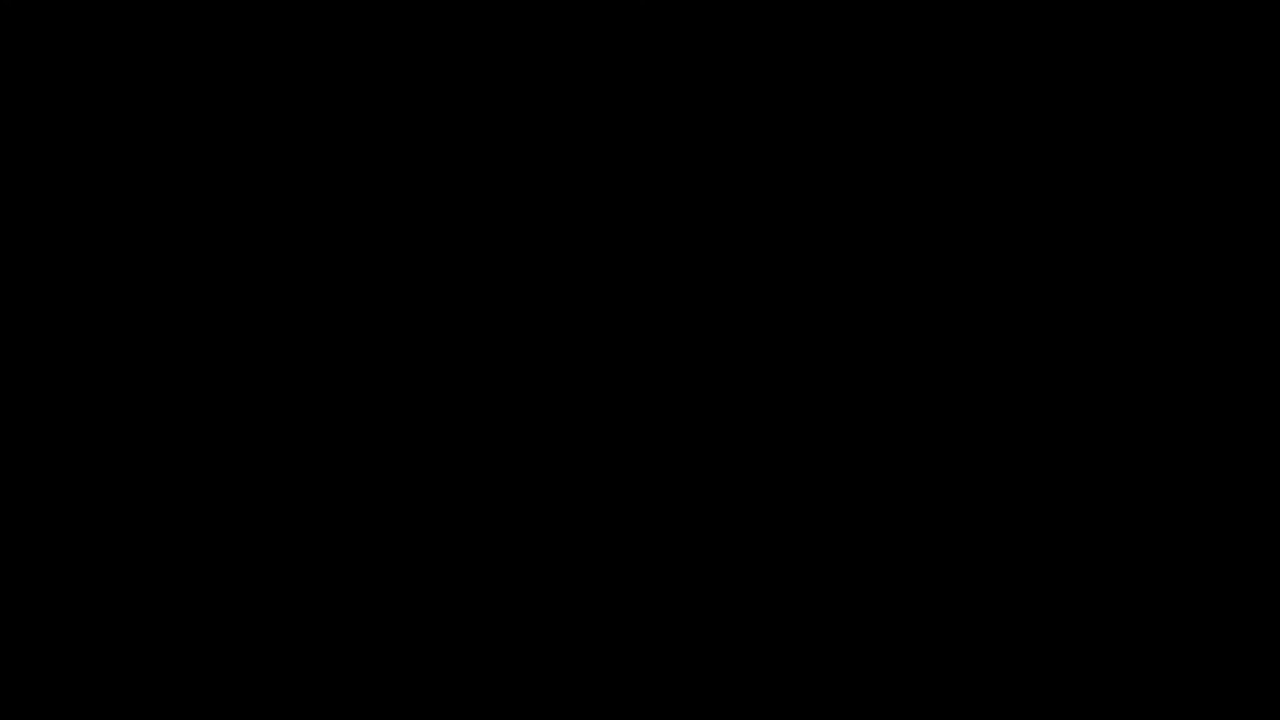